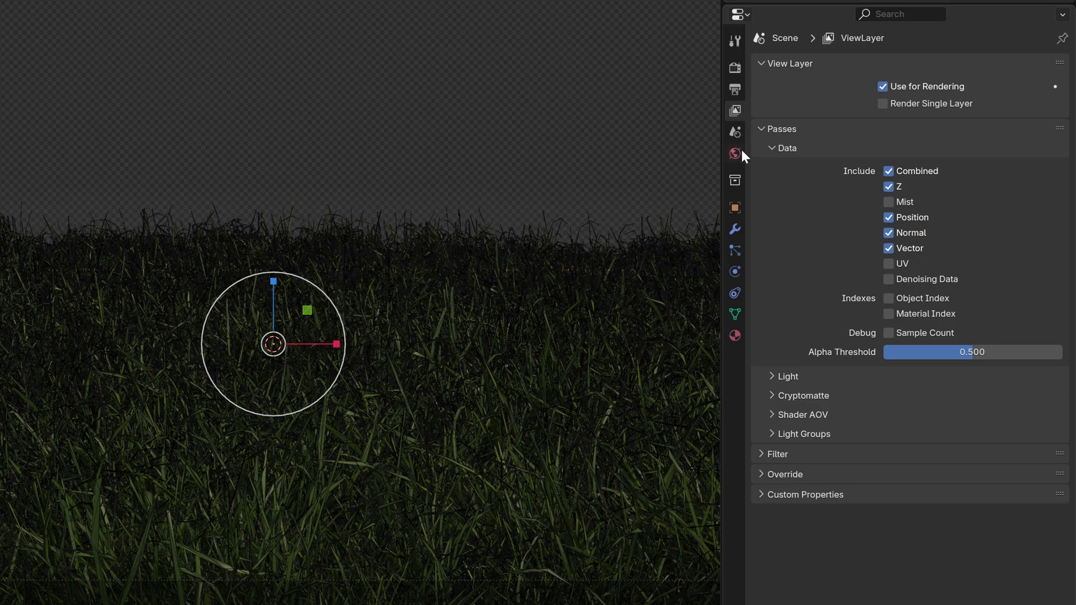
- Set the render output file format to OpenEXR MultiLayer and return to the view layer's pass settings
left_click(734, 90)
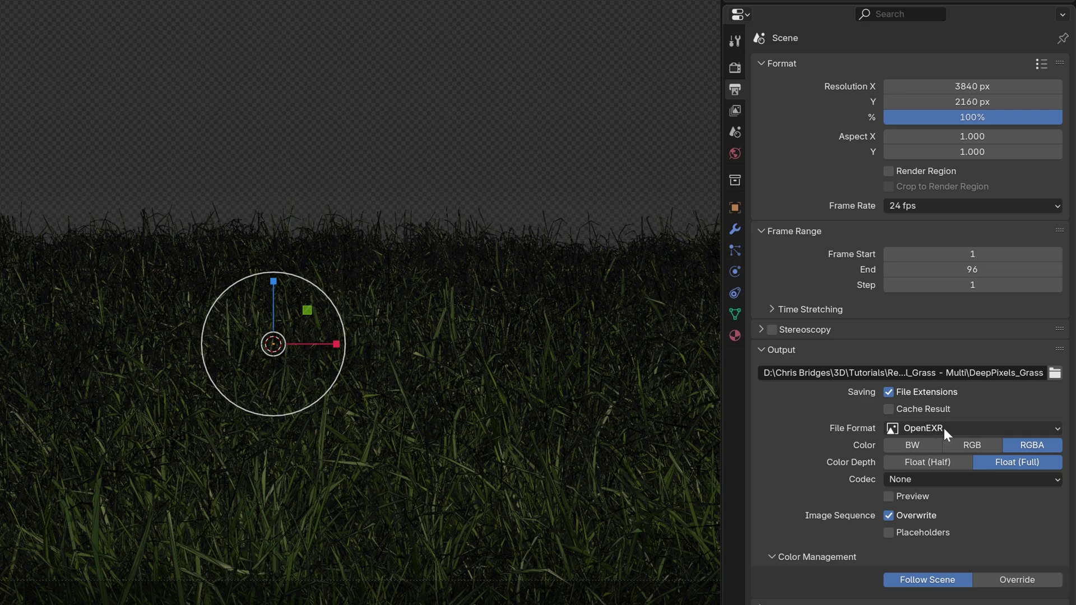
left_click(944, 429)
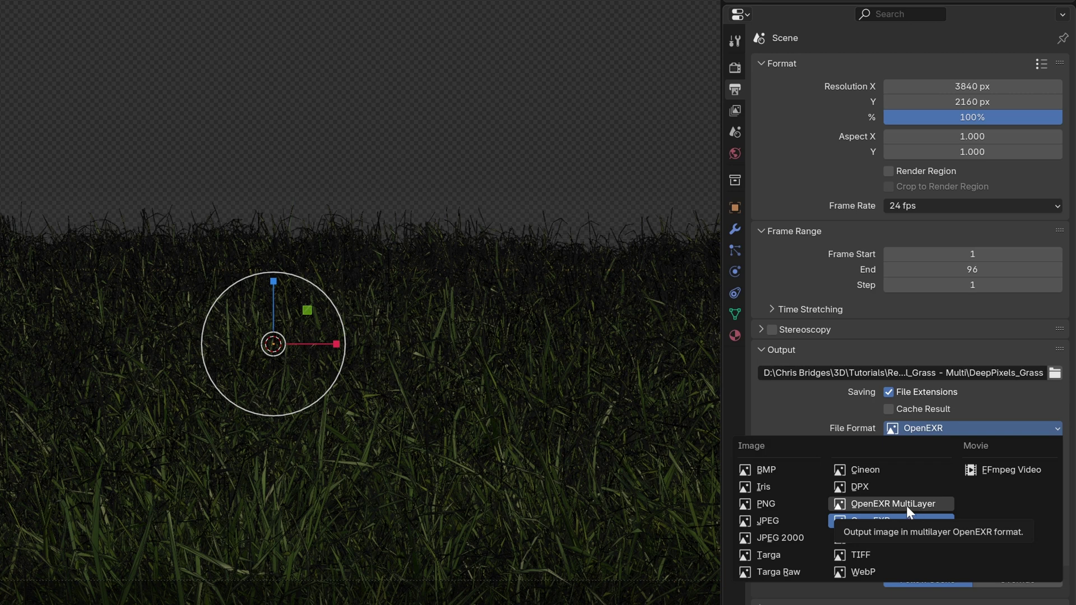
left_click(893, 505)
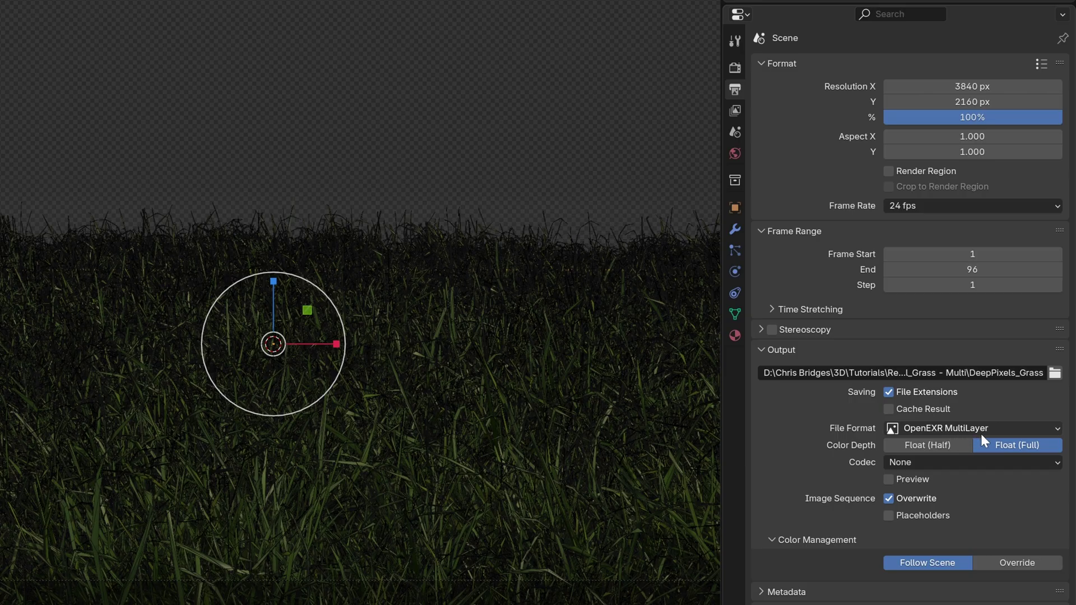
left_click(736, 112)
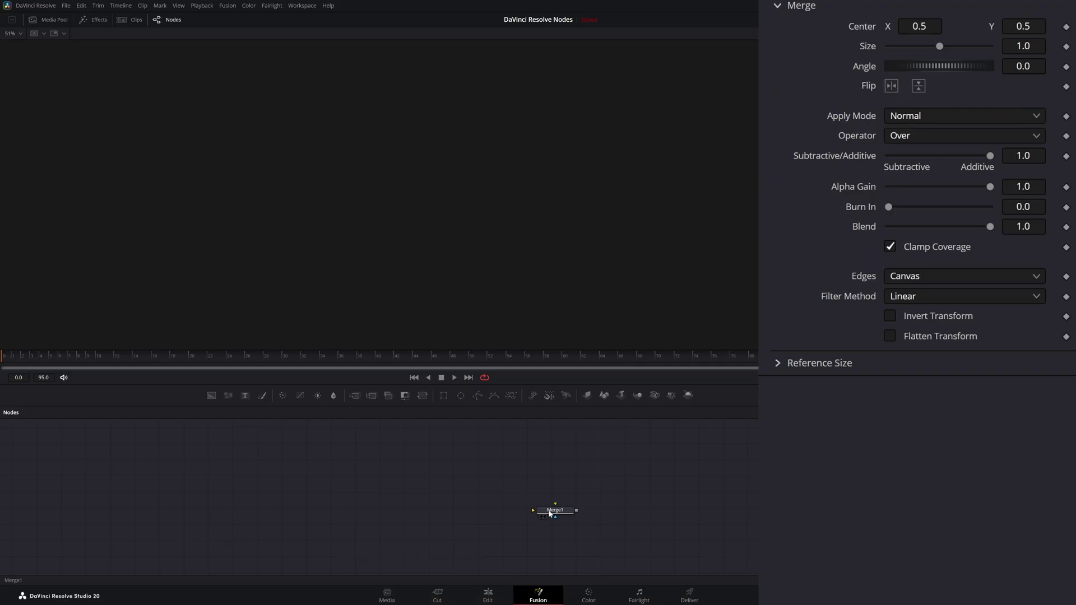
- Replace the 2D Merge node with Merge 3D, Camera 3D and Renderer 3D nodes, feeding the Merge 3D into the renderer
mouse_move(557, 515)
left_mouse_down()
mouse_move(520, 504)
mouse_move(549, 511)
left_mouse_up()
key("Delete")
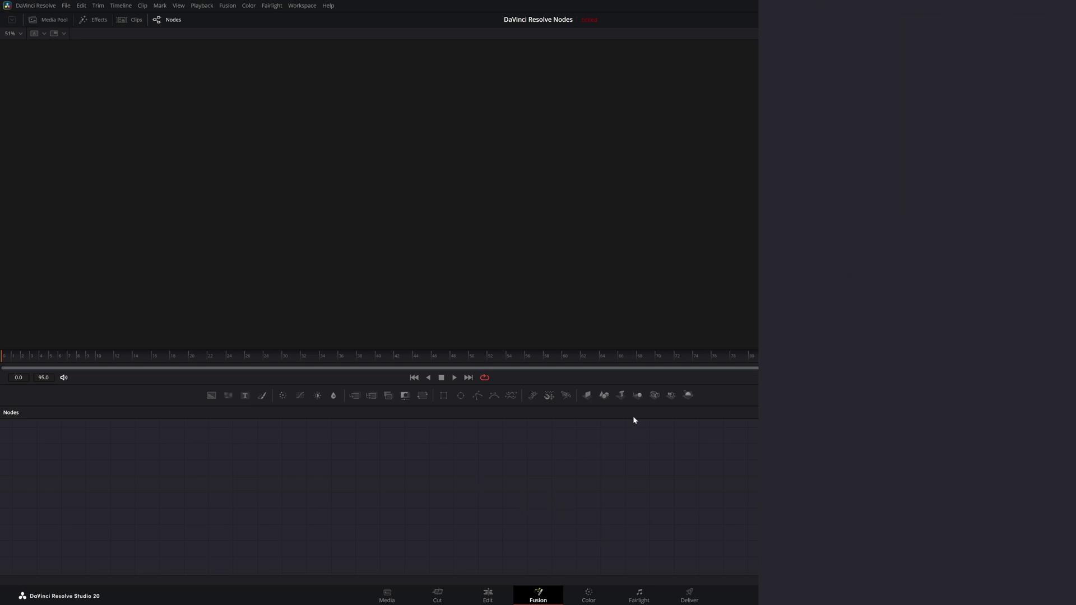
left_click_drag(635, 399, 471, 497)
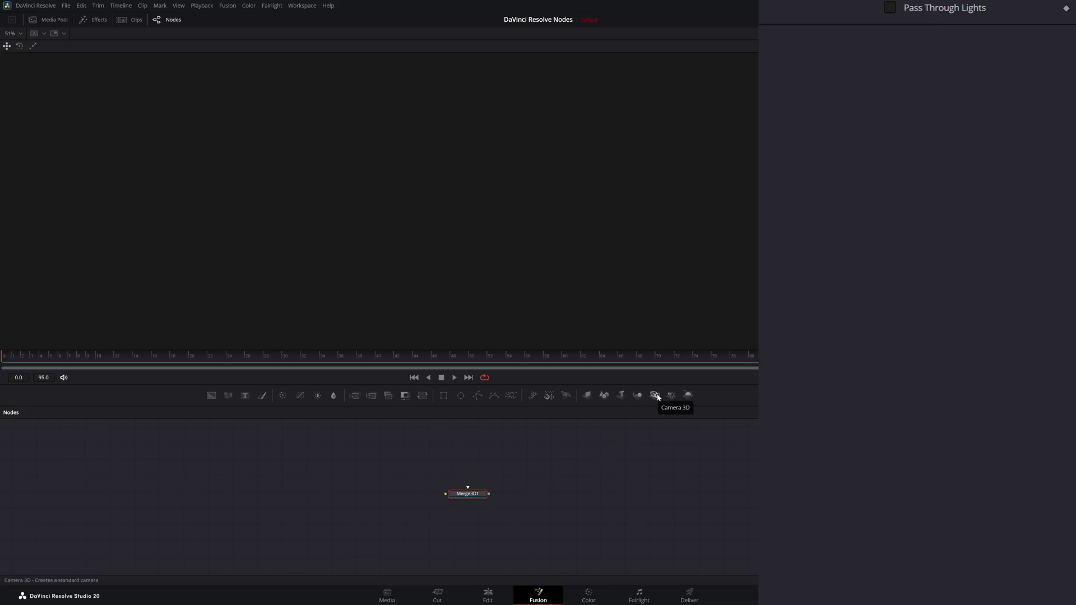
left_click_drag(658, 398, 474, 466)
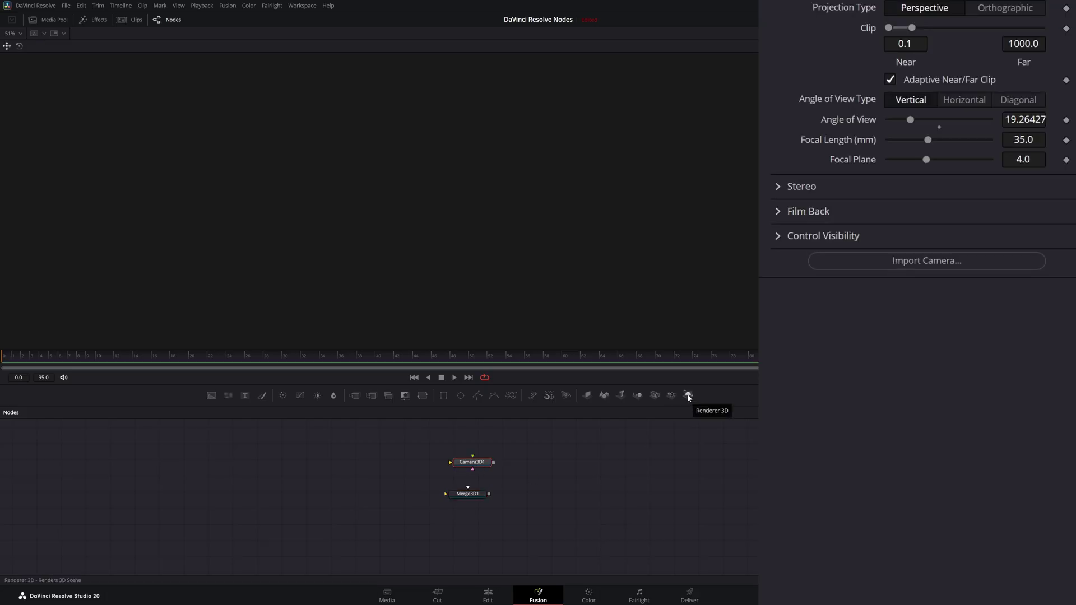
left_click_drag(672, 401, 518, 495)
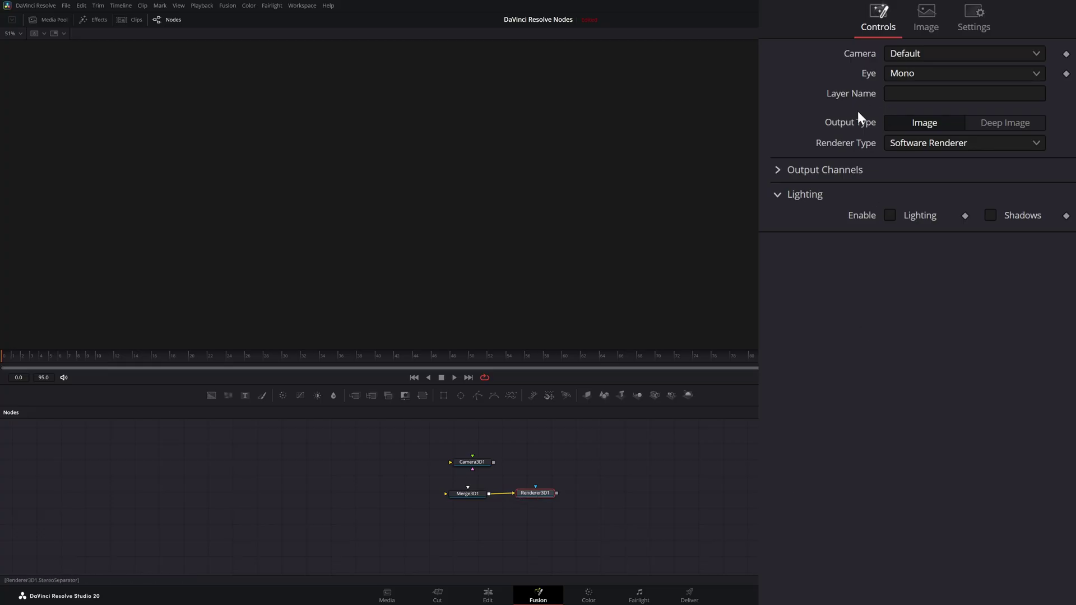
- Set the Renderer 3D to Hardware Renderer with Image output, and enable Lighting and Shadows
left_click(897, 141)
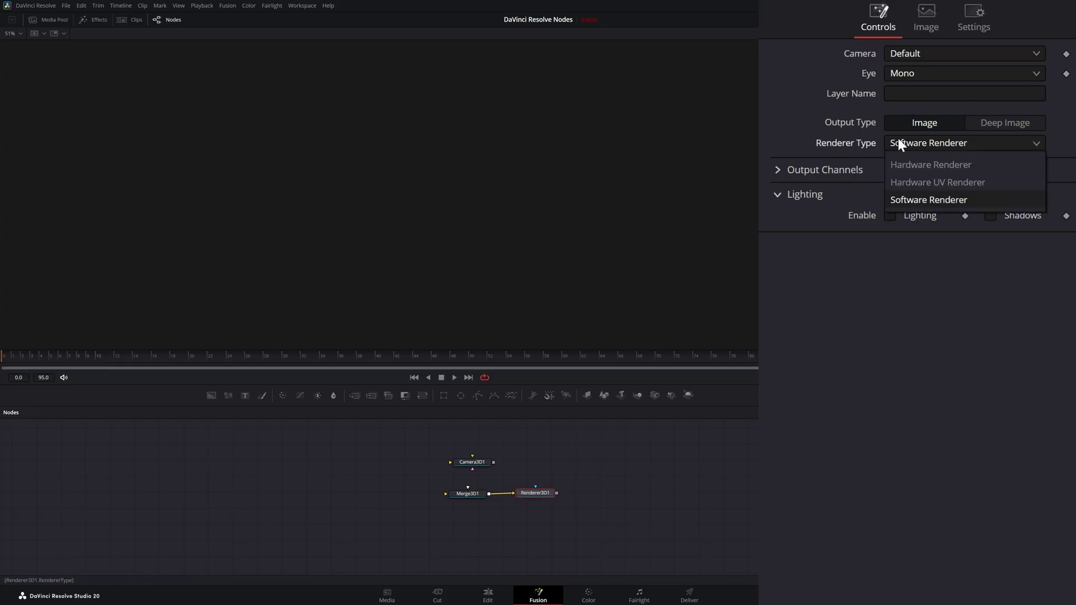
left_click(939, 165)
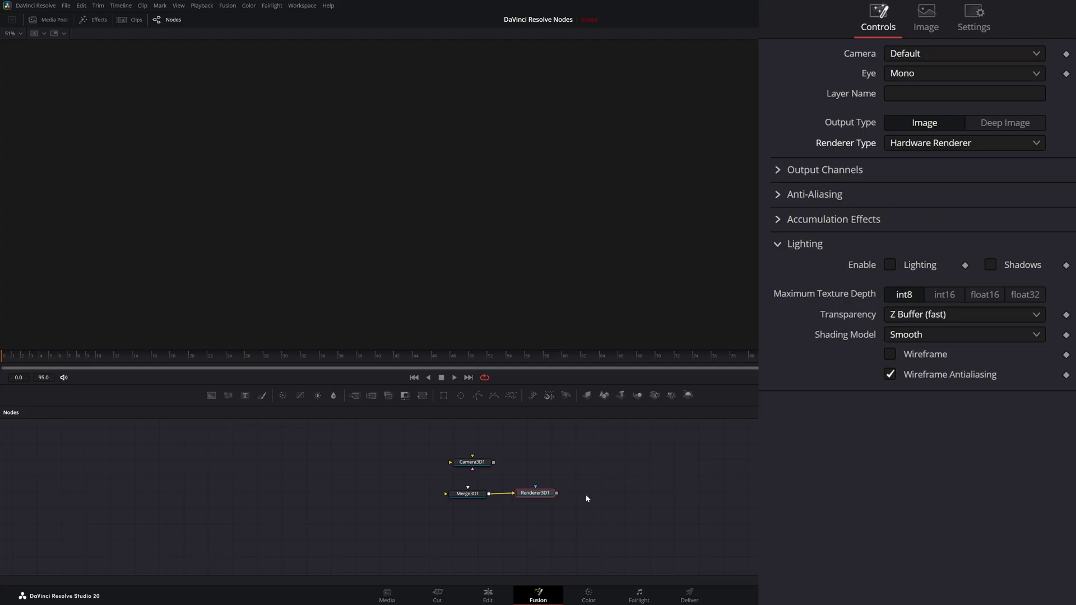
left_click(1020, 123)
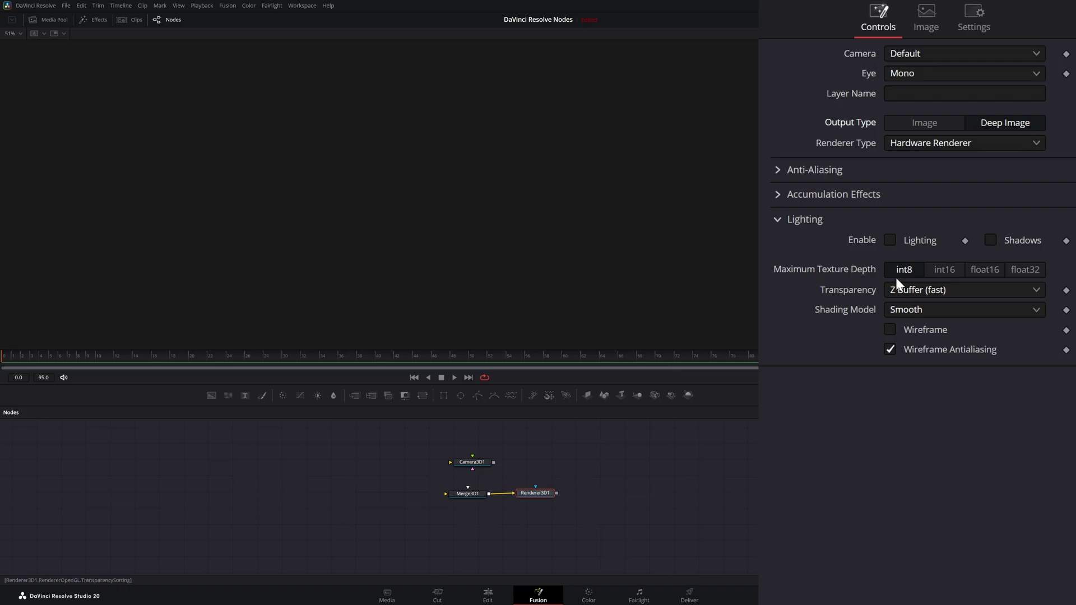
left_click(914, 125)
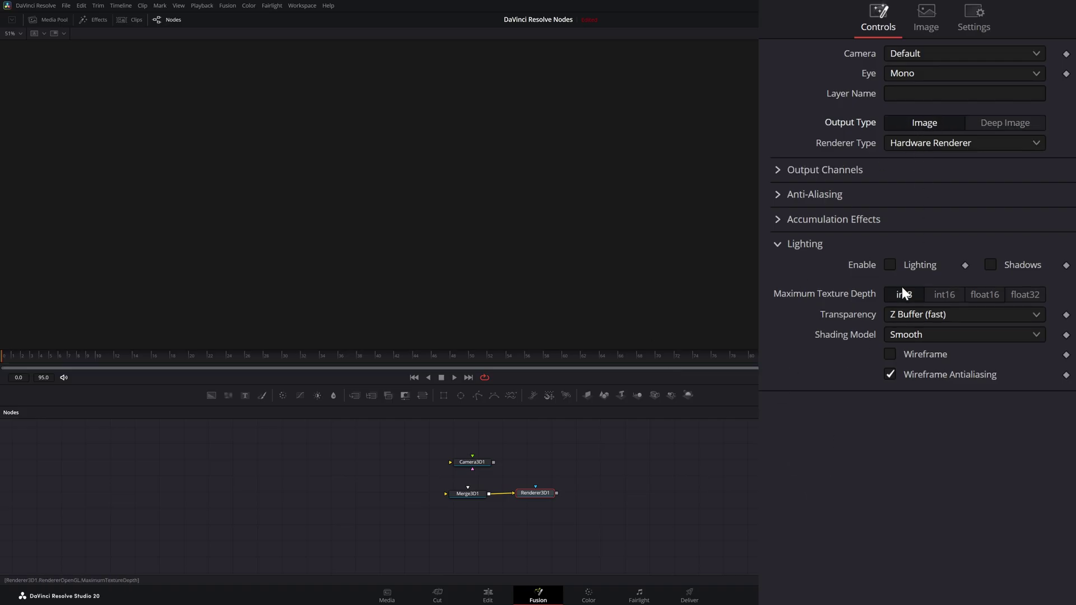
left_click(894, 263)
left_click(992, 266)
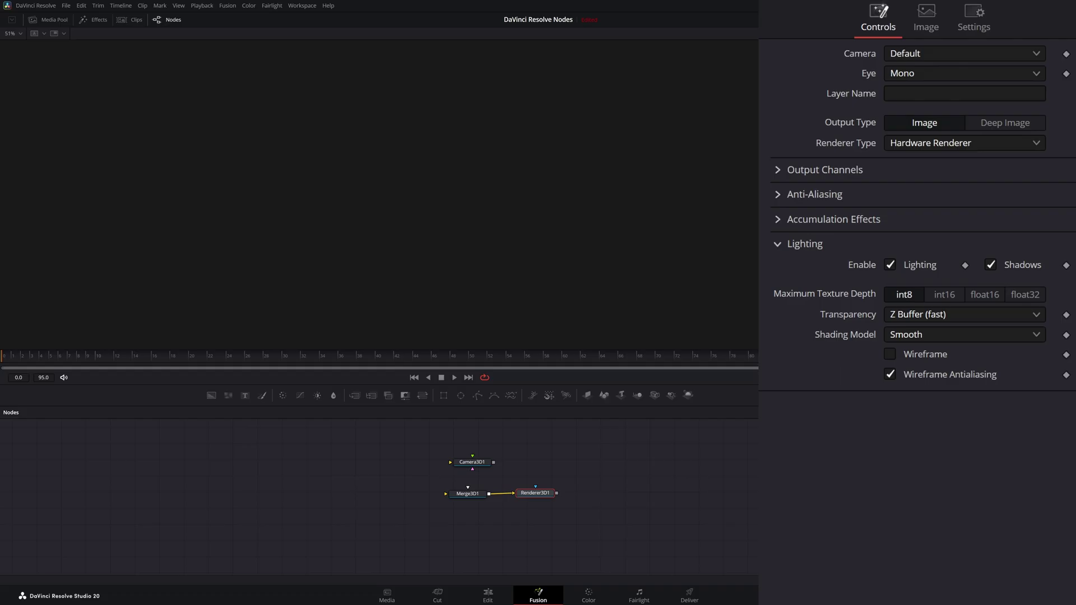
- Add a Loader for the EXR sequence in the DeepPixels_Grass - Single folder and place it well away from the 3D nodes
key("shift+space")
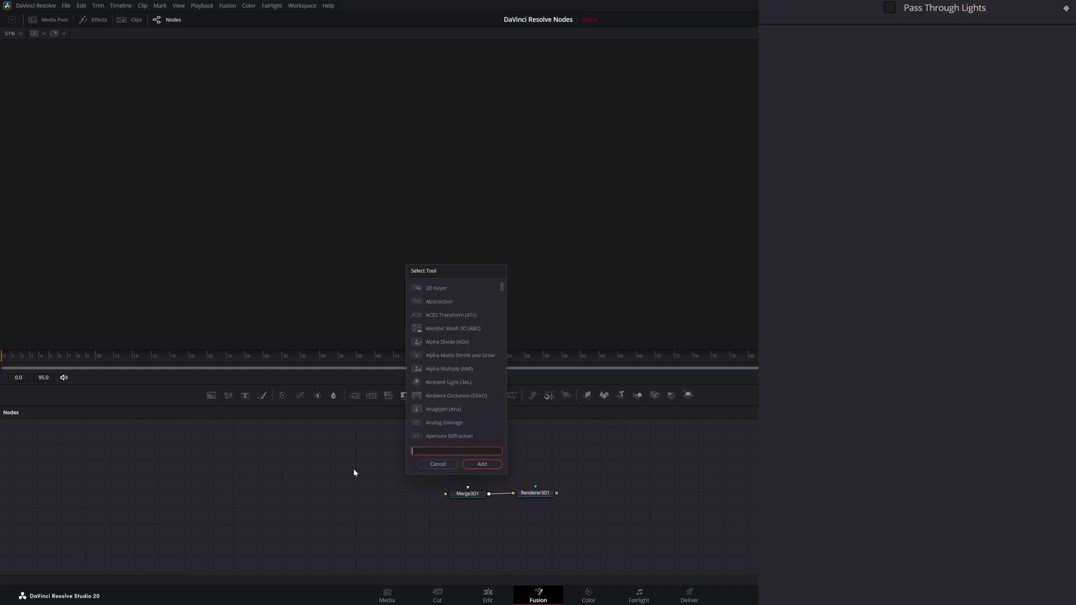
type("loa")
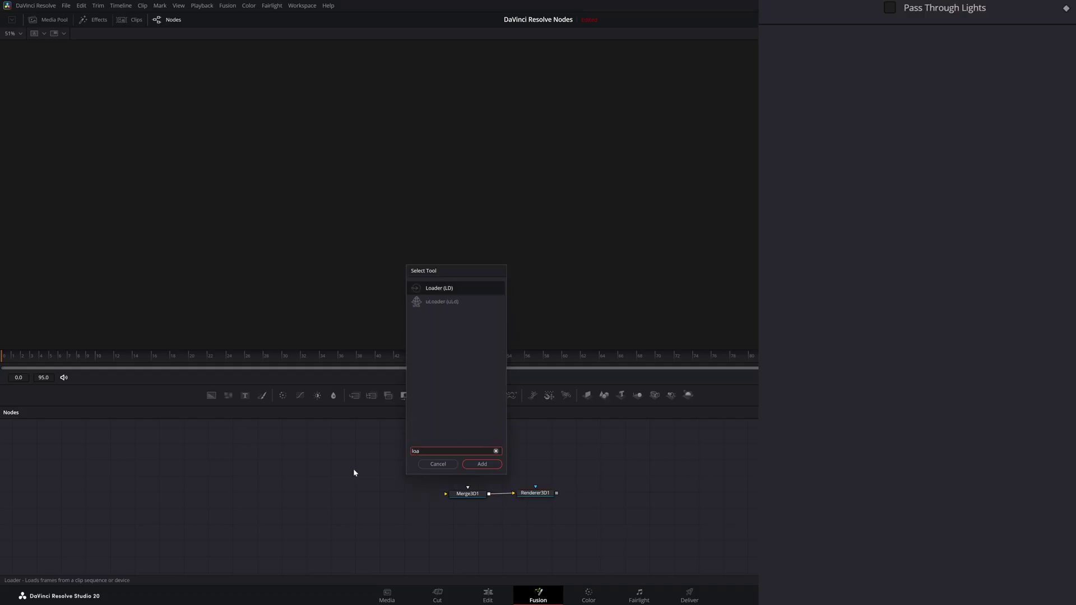
key("Return")
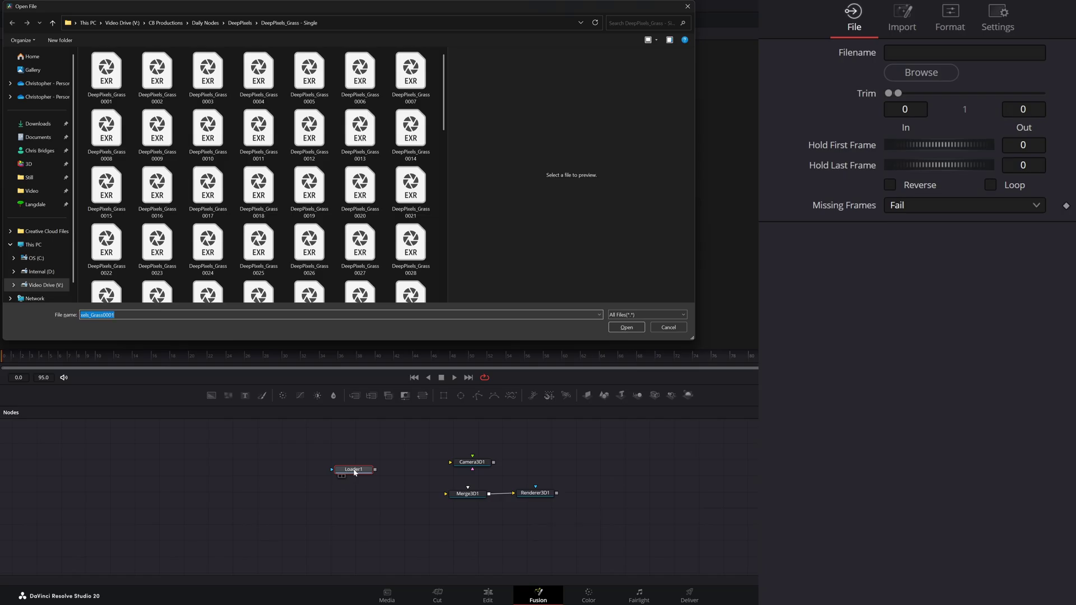
left_click(241, 23)
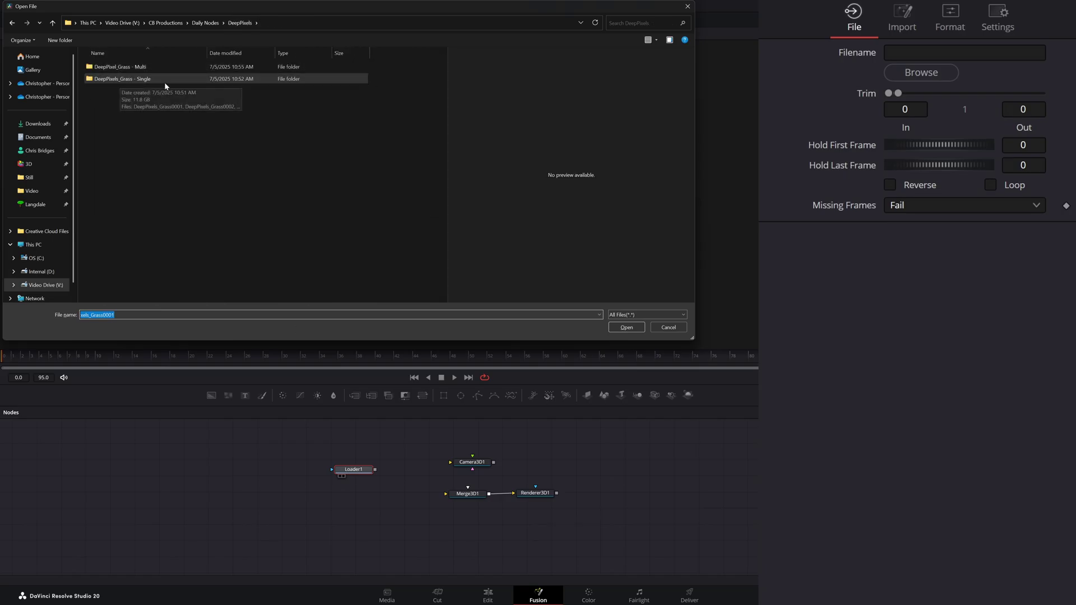
double_click(128, 80)
double_click(106, 74)
left_click_drag(363, 473, 240, 455)
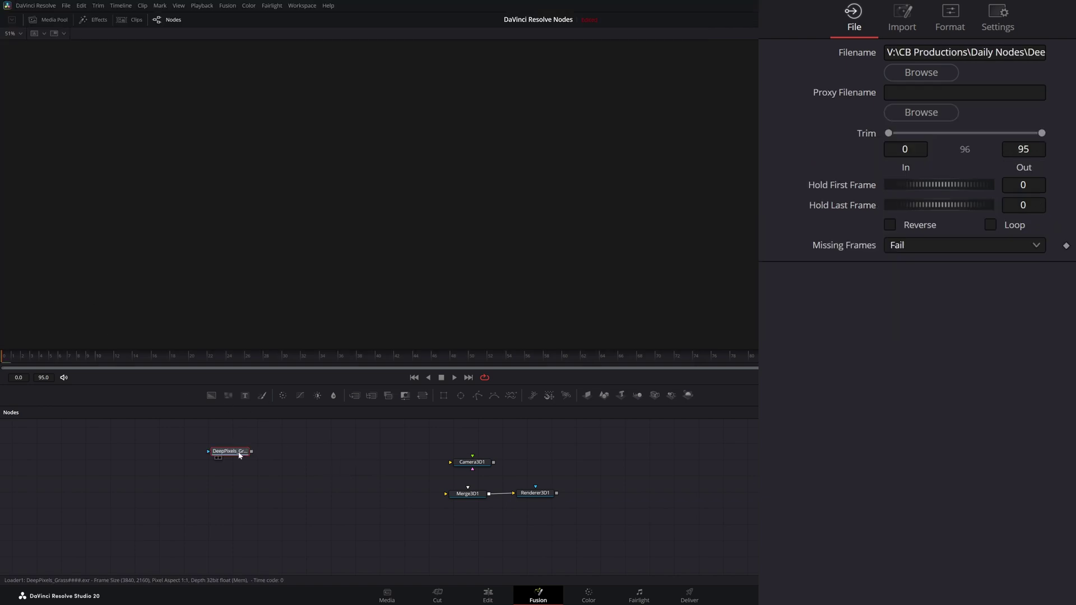
- Add a Gamut node connected after the grass loader
key("shift+space")
type("loa")
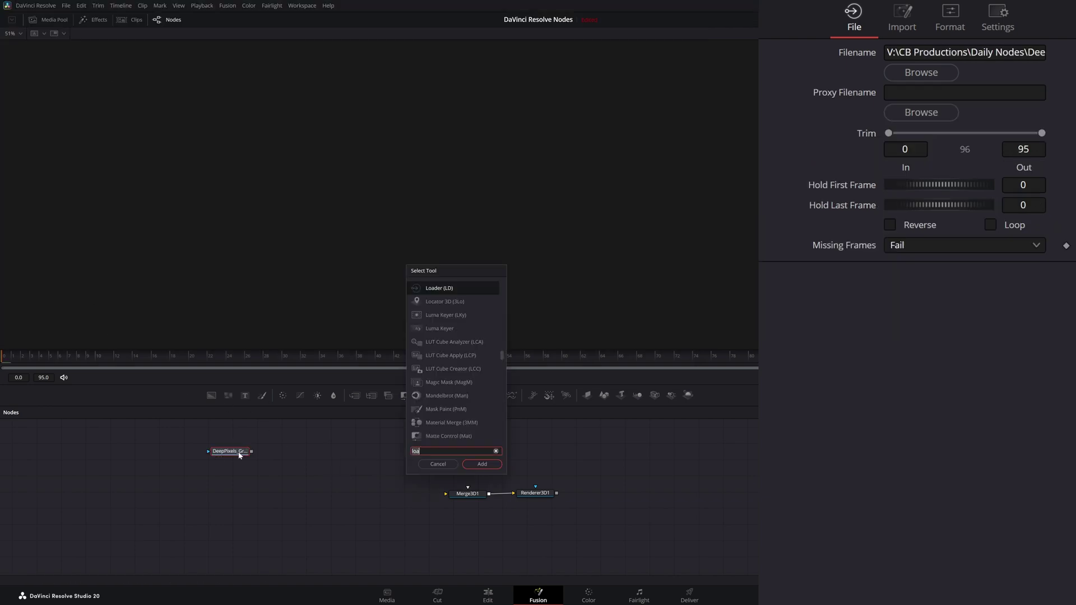
key("BackSpace")
key("BackSpace")
key("BackSpace")
type("gamut")
key("Return")
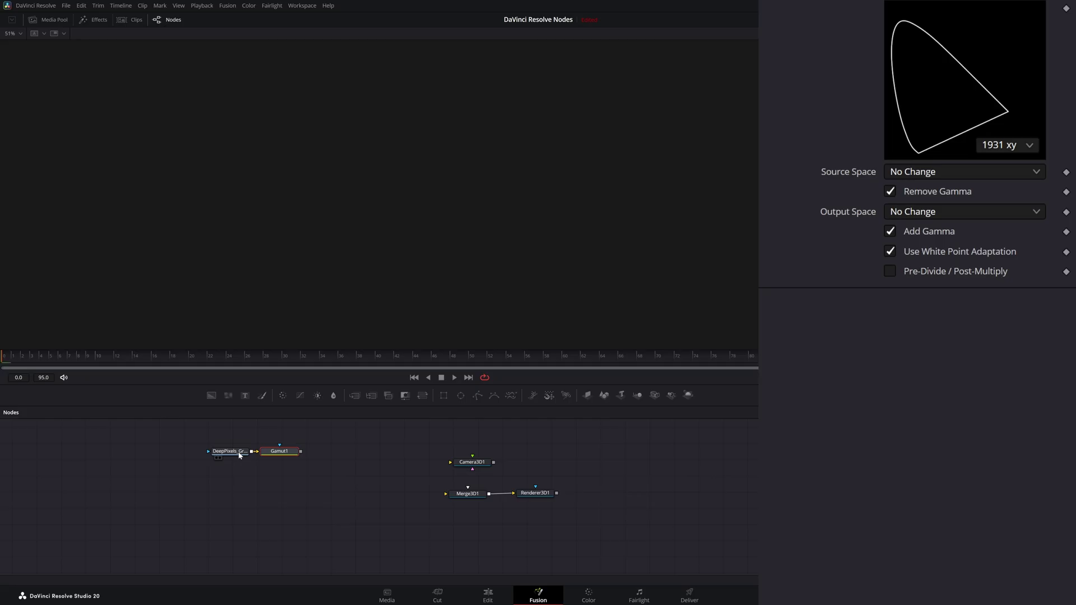
- Set the Gamut node's Output Space to sRGB and display the node in the viewer
left_click(914, 219)
scroll(933, 419, "down", 10)
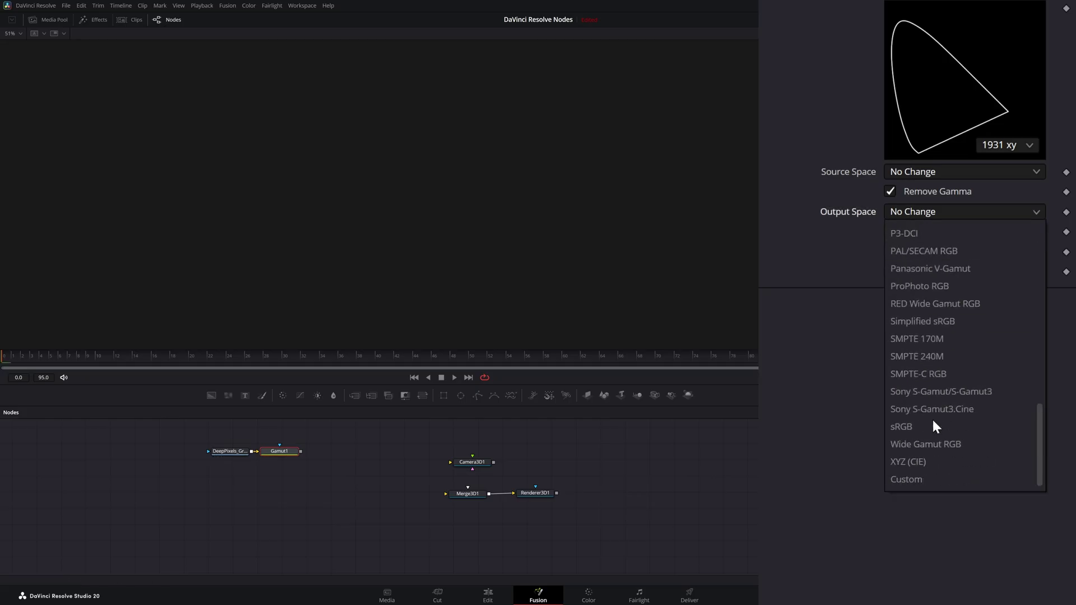
left_click(934, 424)
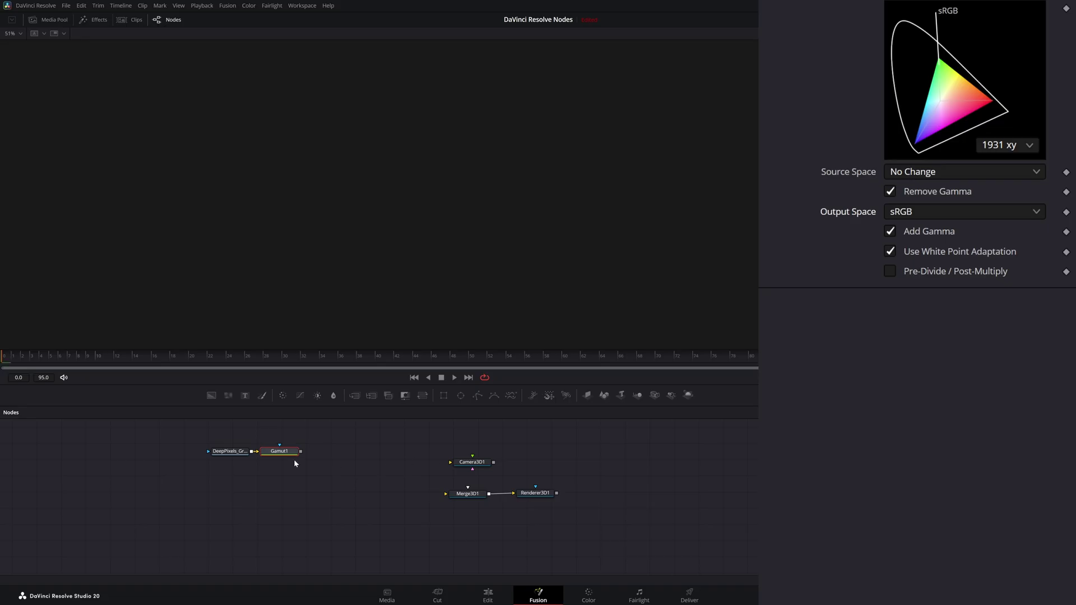
left_click_drag(293, 454, 277, 269)
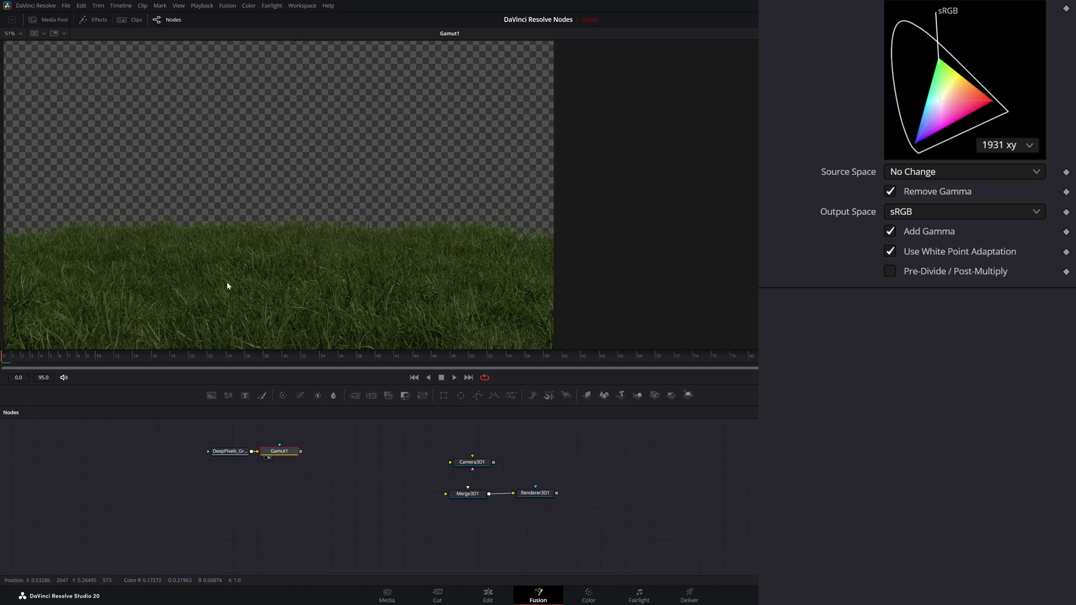
- Examine the viewer's channel options and the grass loader's OpenEXR channel assignments, including the choices for Z
left_click_drag(233, 455, 214, 457)
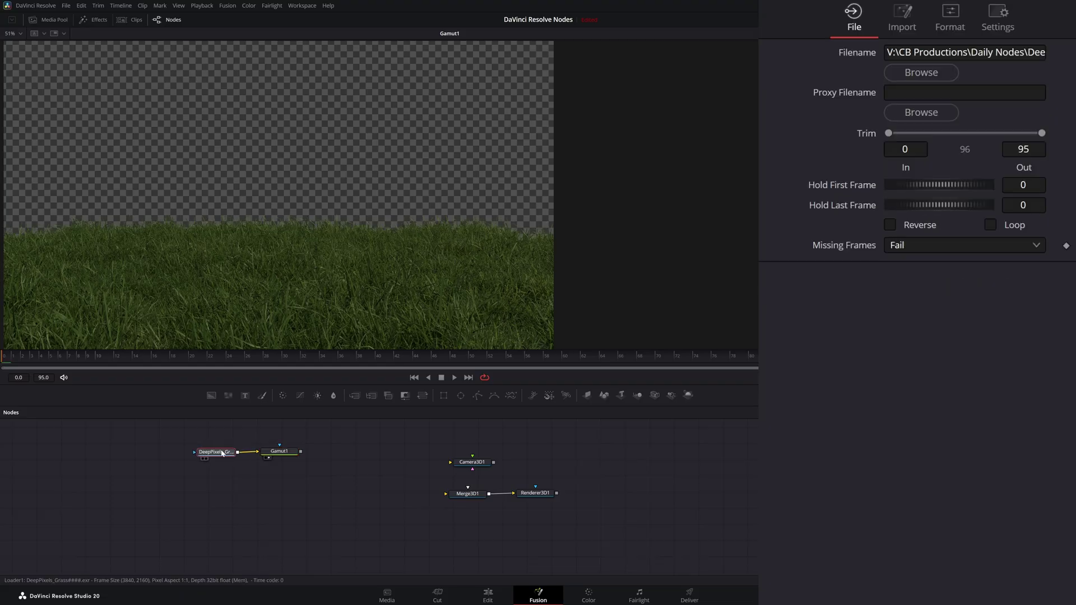
right_click(215, 223)
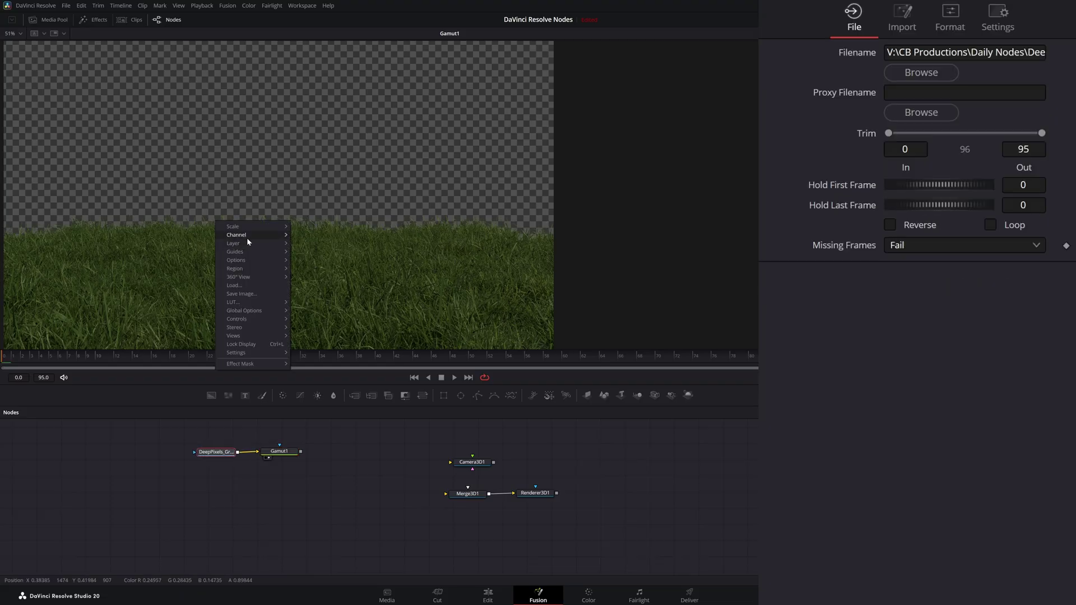
mouse_move(245, 237)
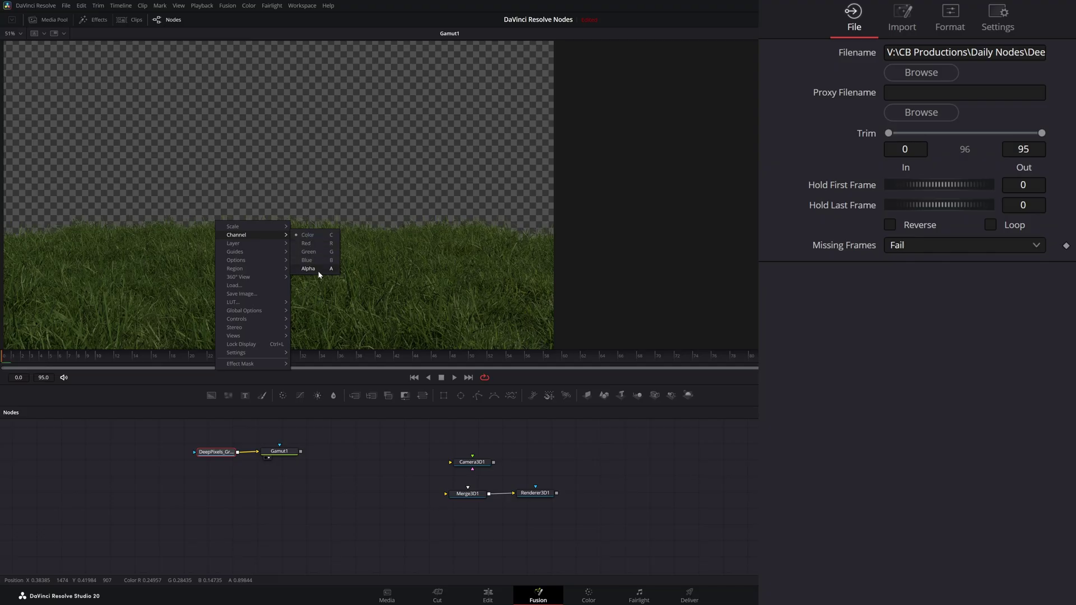
left_click(219, 456)
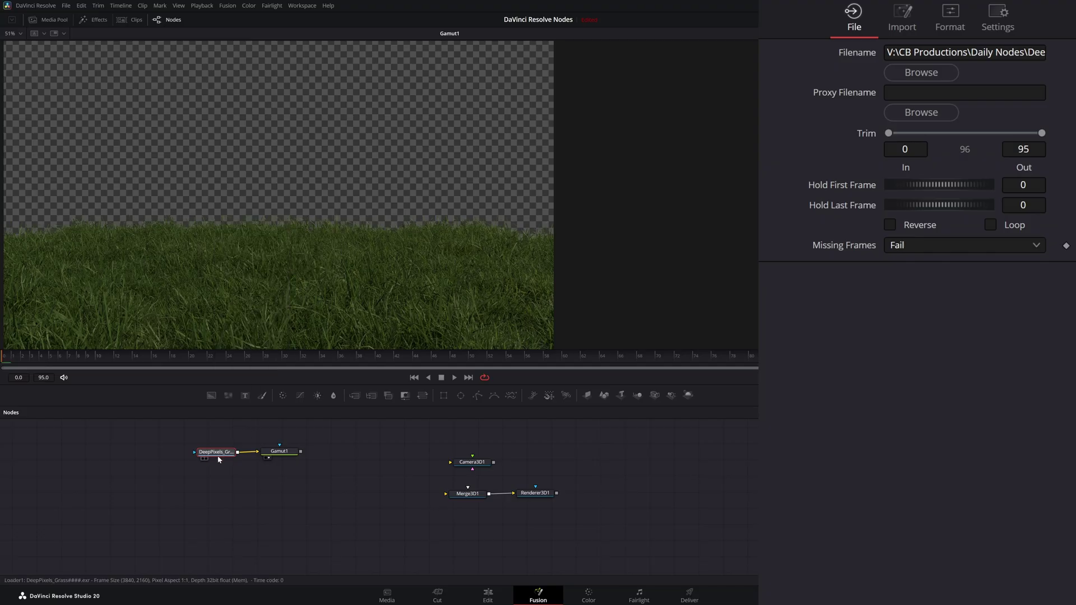
left_click(947, 22)
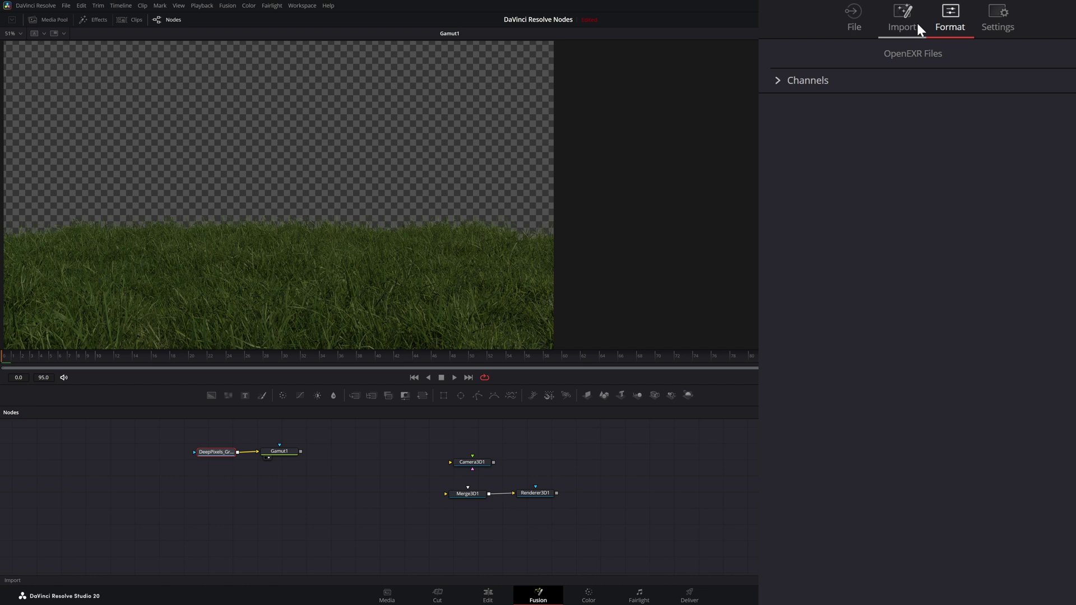
left_click(778, 80)
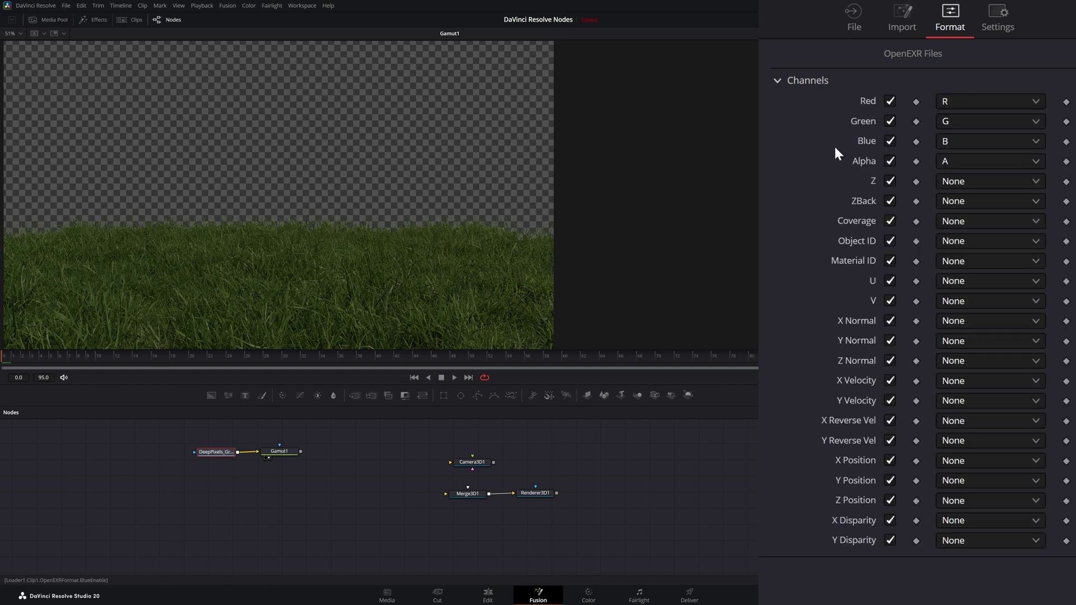
left_click(965, 178)
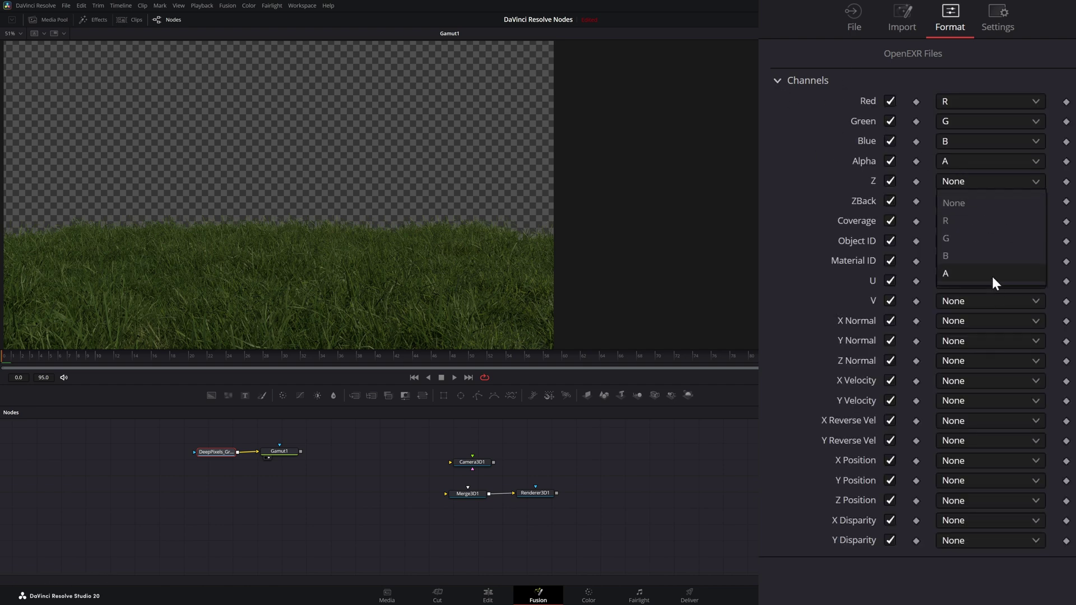
left_click(832, 190)
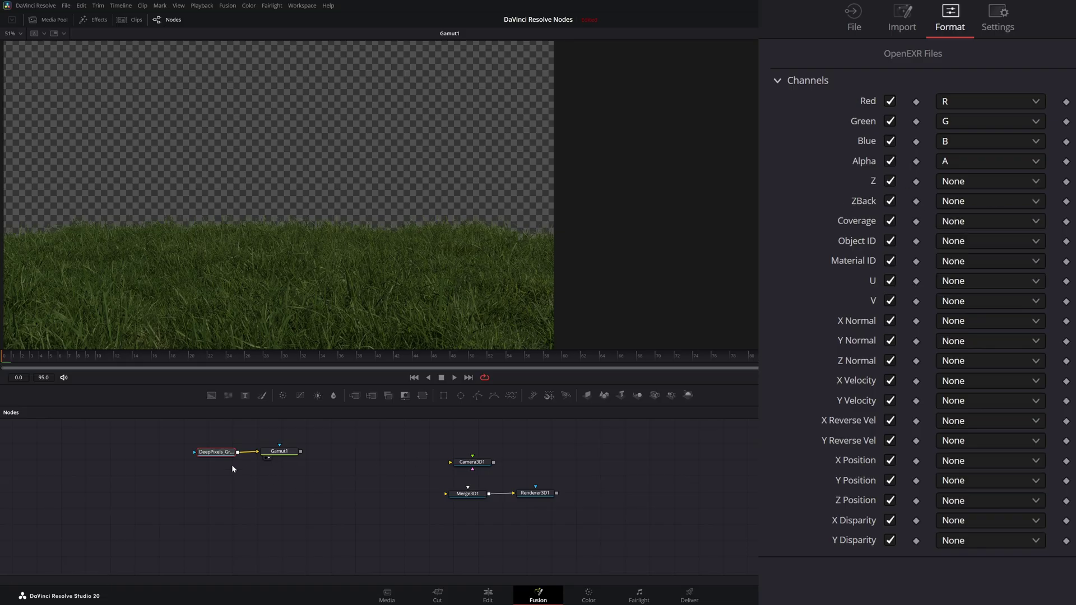
- Duplicate the grass loader and Gamut node pair just below the originals
left_click_drag(215, 457, 209, 456)
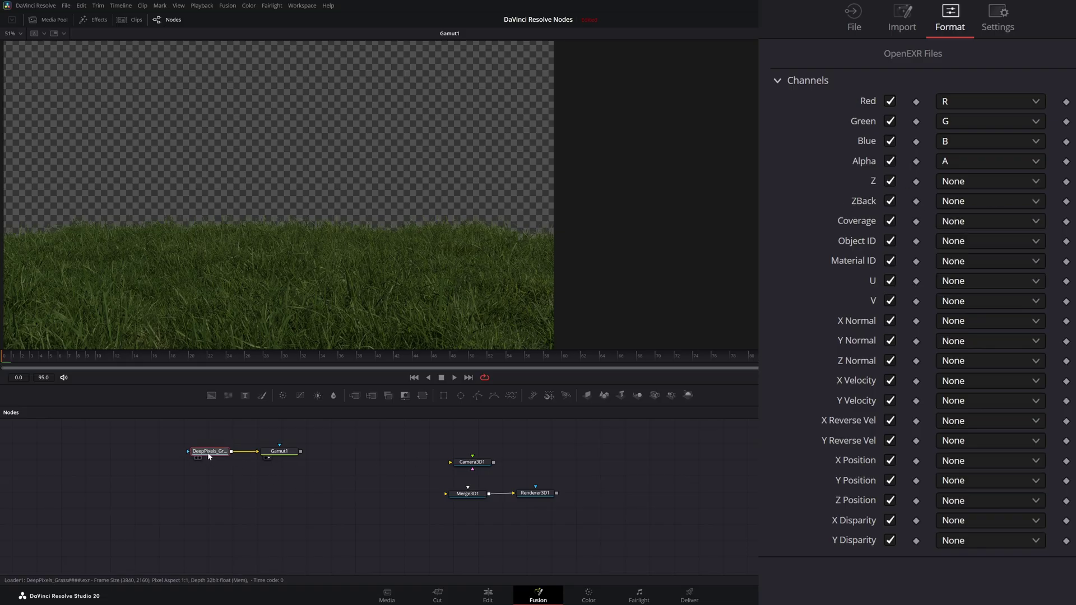
left_click_drag(280, 457, 281, 458)
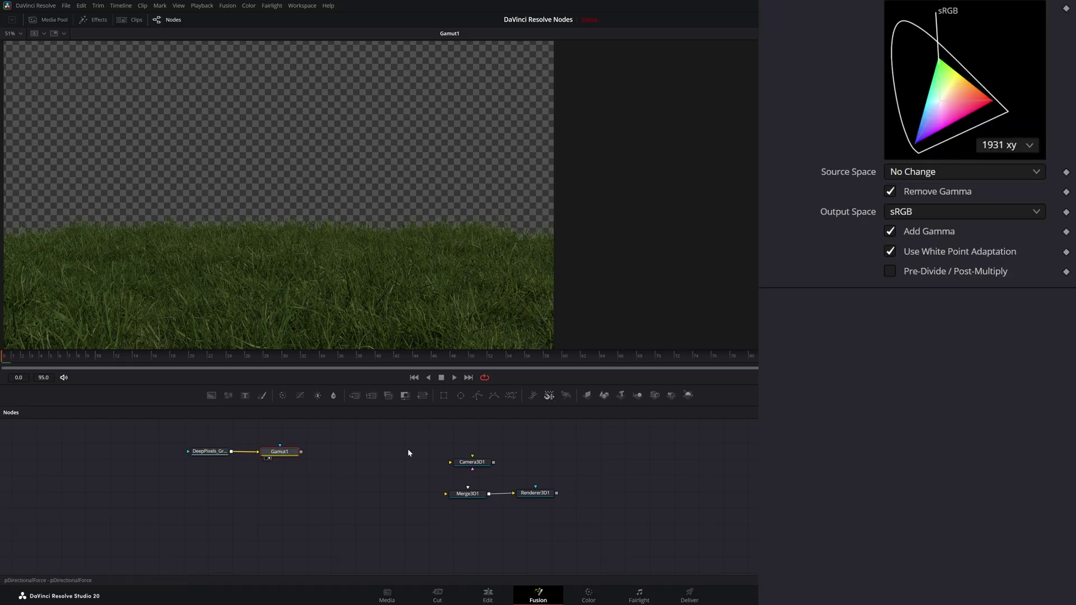
left_click_drag(186, 480, 307, 448)
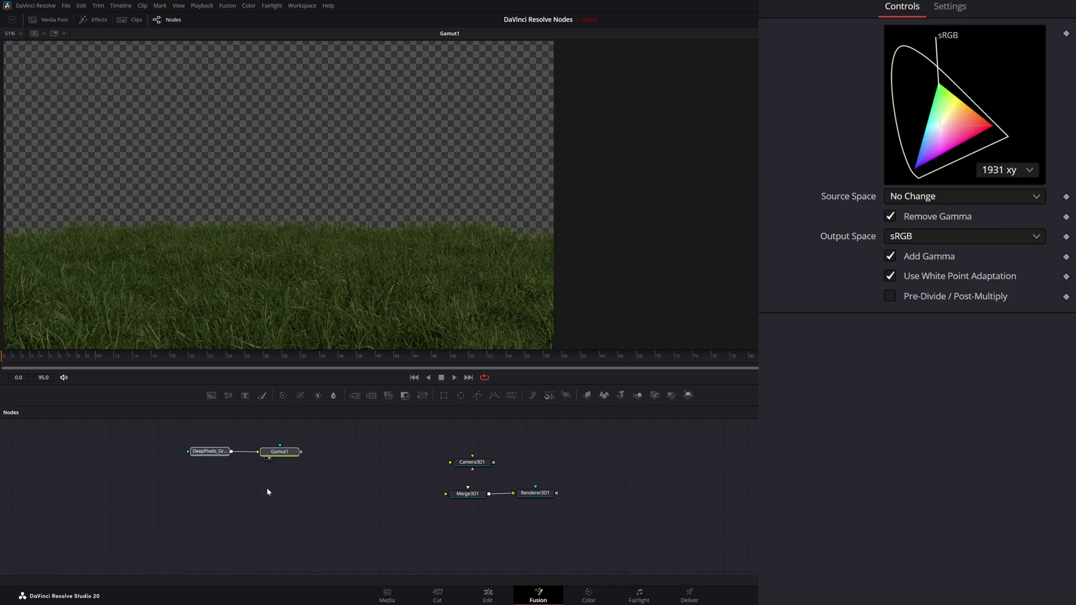
key("ctrl+c")
key("ctrl+v")
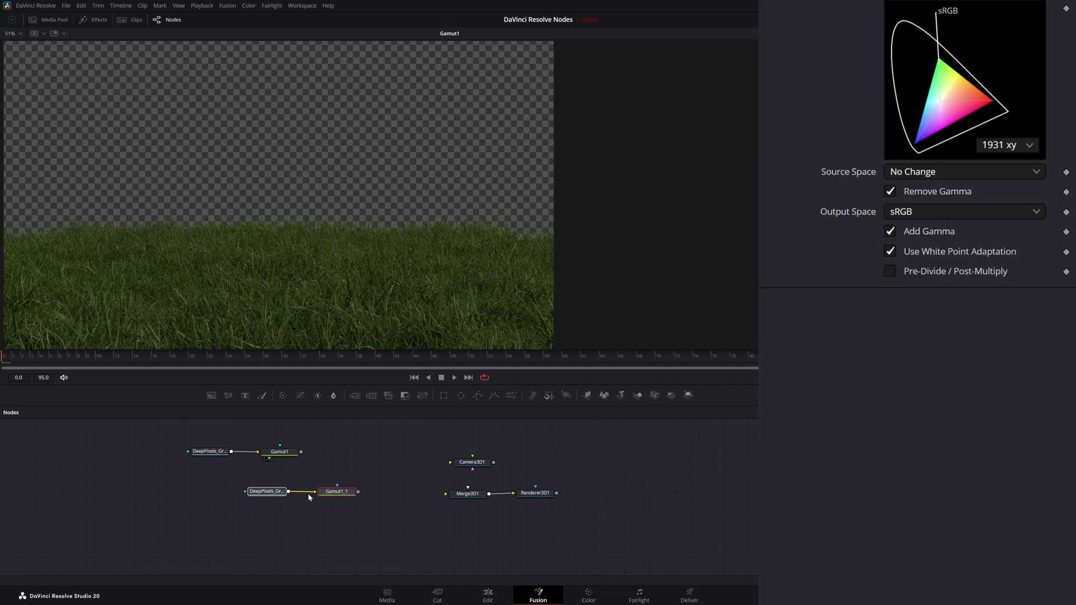
- Align the duplicated node pair beneath the originals and load the EXR sequence from the DeepPixel_Grass - Multi folder into its loader
left_click_drag(317, 492, 272, 486)
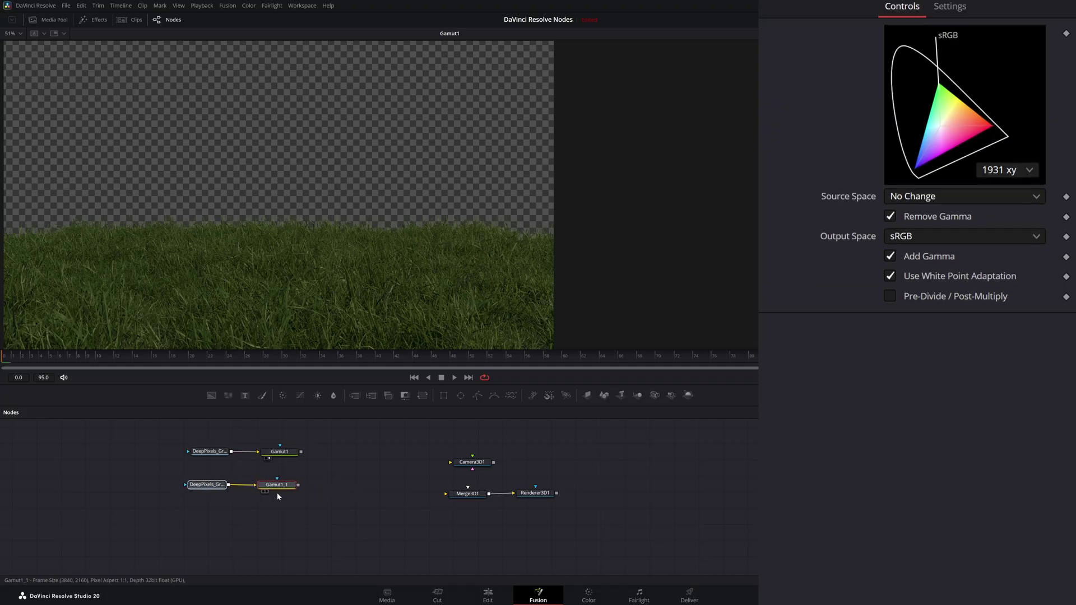
left_click(213, 489)
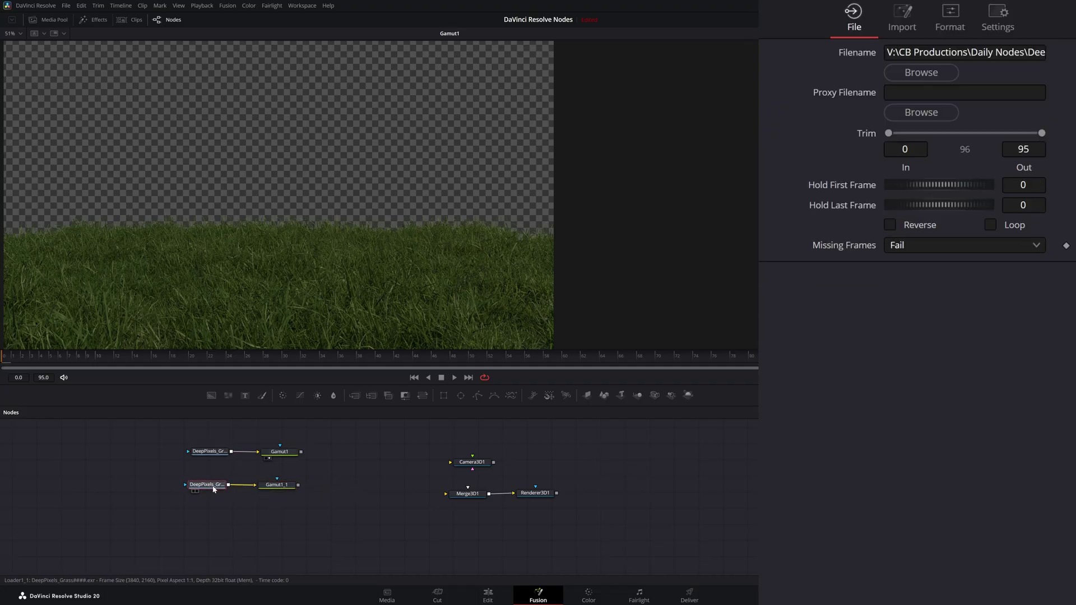
left_click(935, 73)
left_click(240, 23)
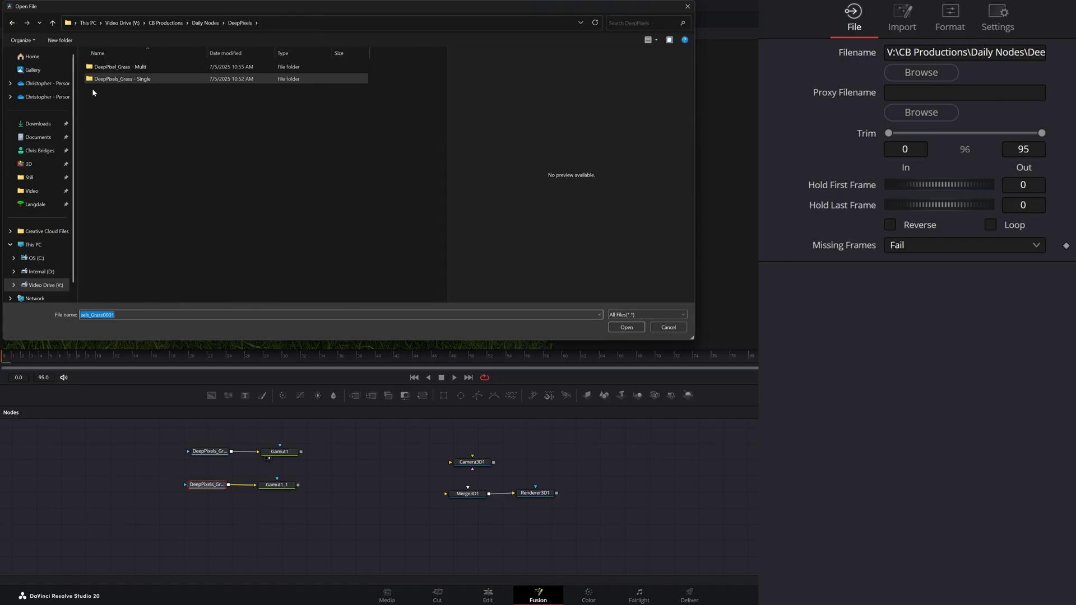
double_click(114, 71)
double_click(109, 73)
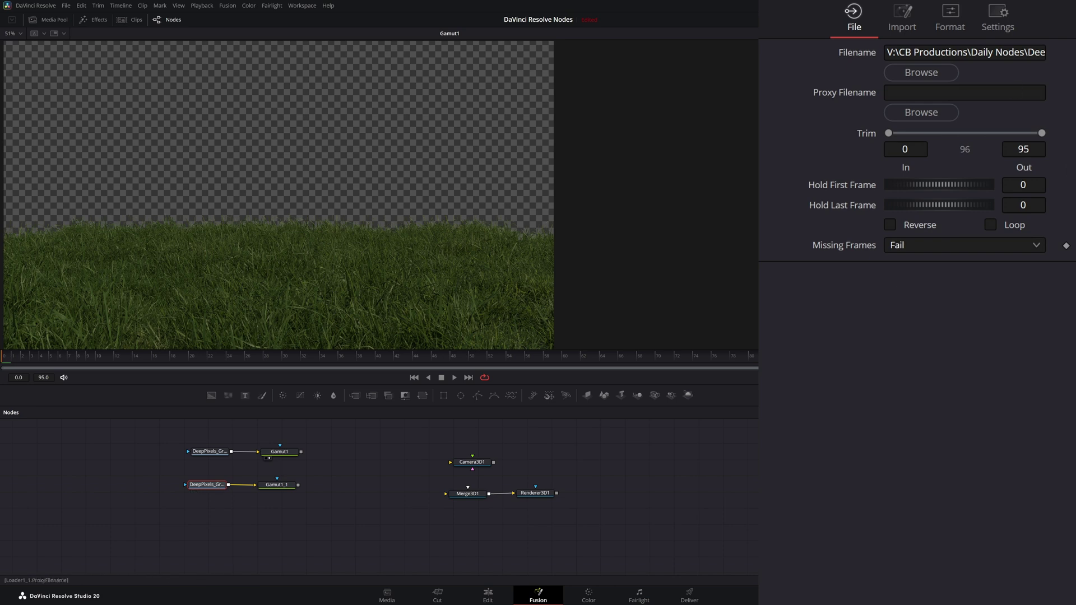
- Assign ViewLayer.Depth.Z to the duplicate loader's Z channel and disable the ZBack, Coverage, Object ID and Material ID channels
left_click(958, 22)
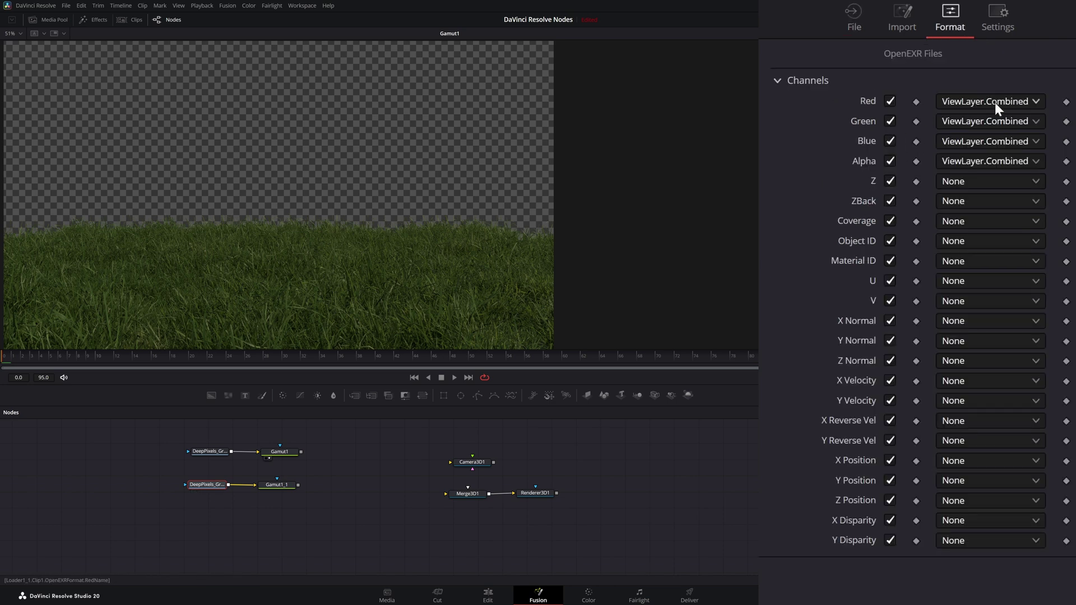
left_click(954, 183)
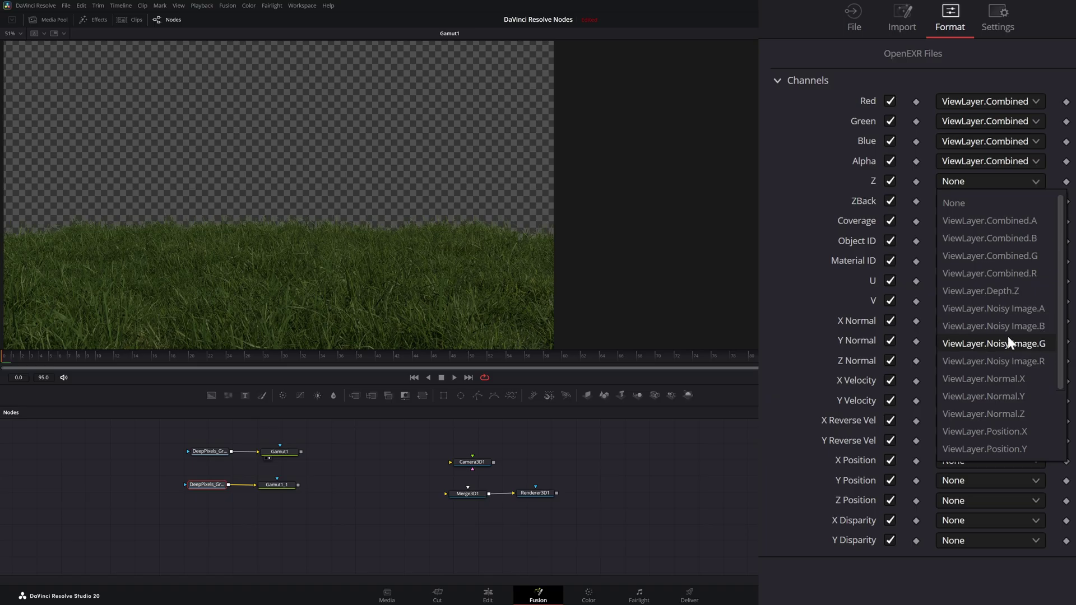
left_click(1001, 291)
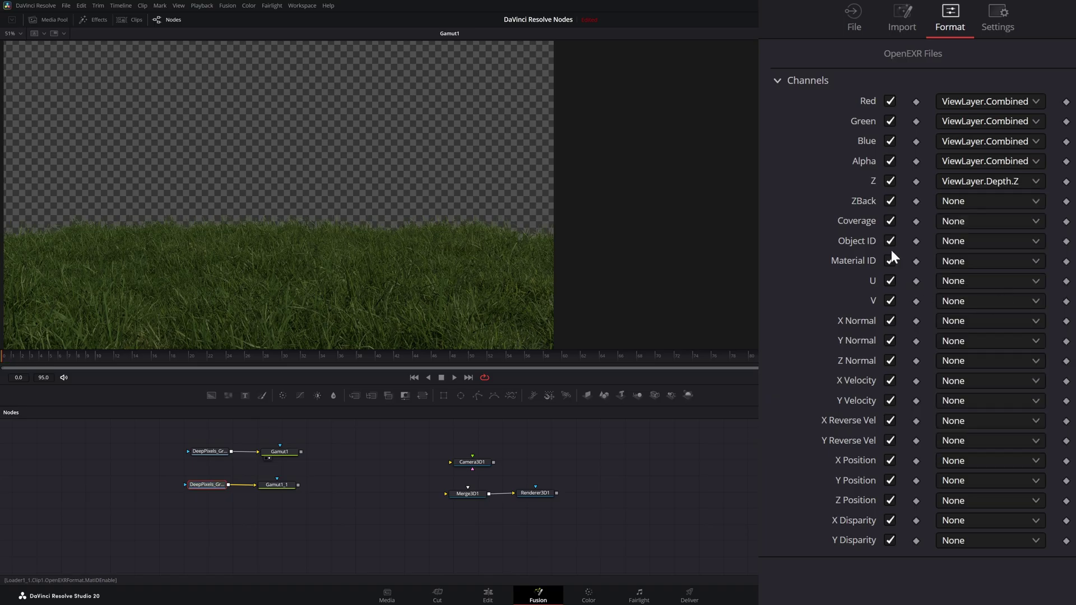
left_click(890, 201)
left_click(890, 221)
left_click(889, 241)
left_click(890, 261)
- Assign ViewLayer.Normal.X, Normal.Y and Normal.Z to the duplicate loader's X, Y and Z Normal channels
left_click(965, 321)
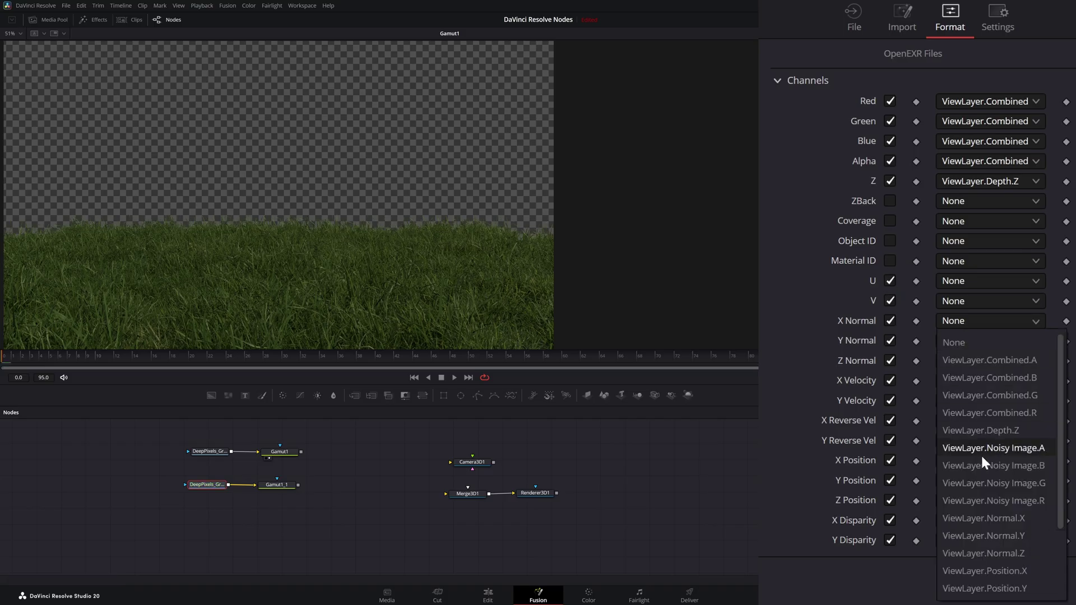
left_click(1030, 518)
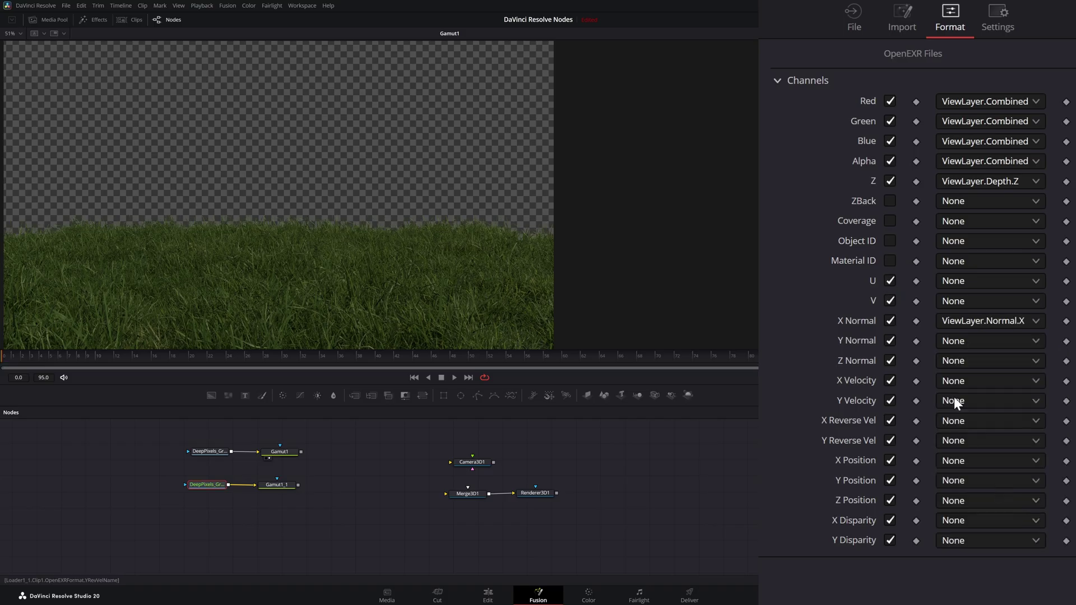
left_click(964, 339)
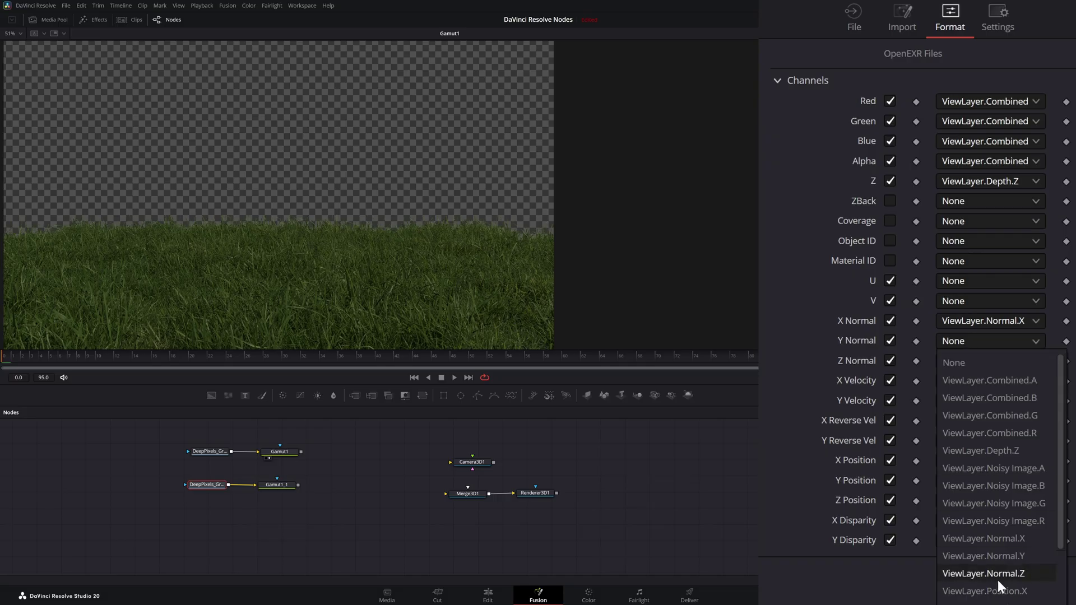
left_click(1028, 556)
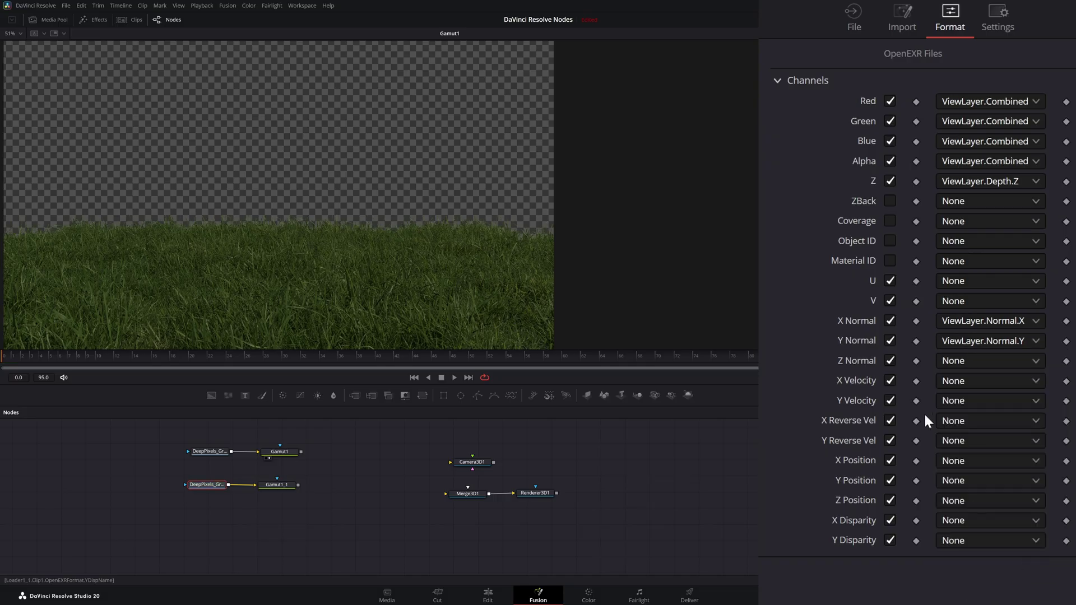
left_click(982, 365)
left_click(1030, 593)
- Assign ViewLayer.Position.X, Position.Y and Position.Z to the duplicate loader's X, Y and Z Position channels
left_click(960, 462)
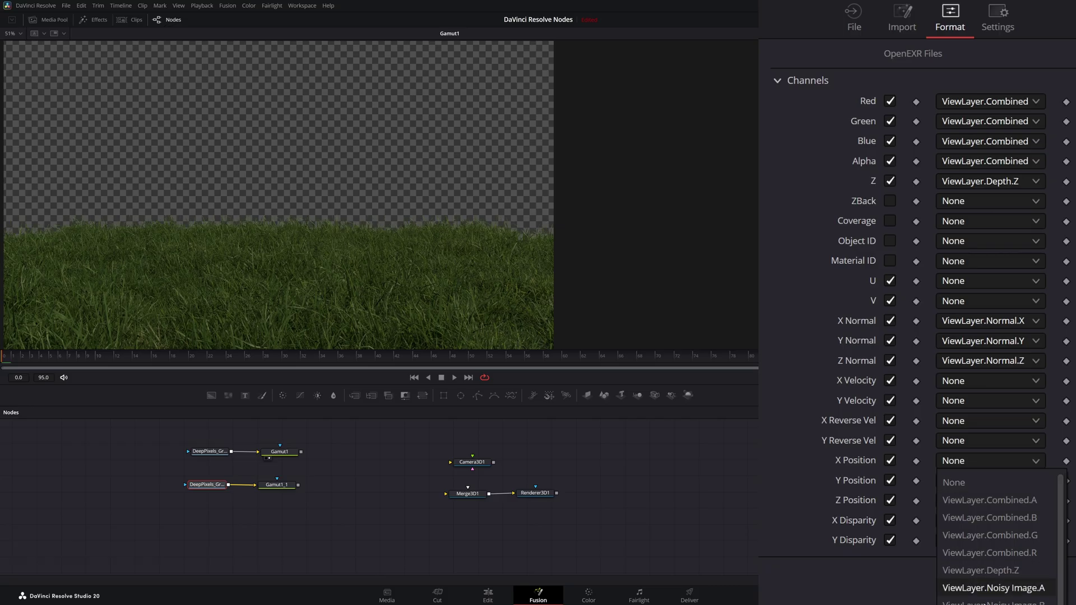
scroll(995, 538, "down", 3)
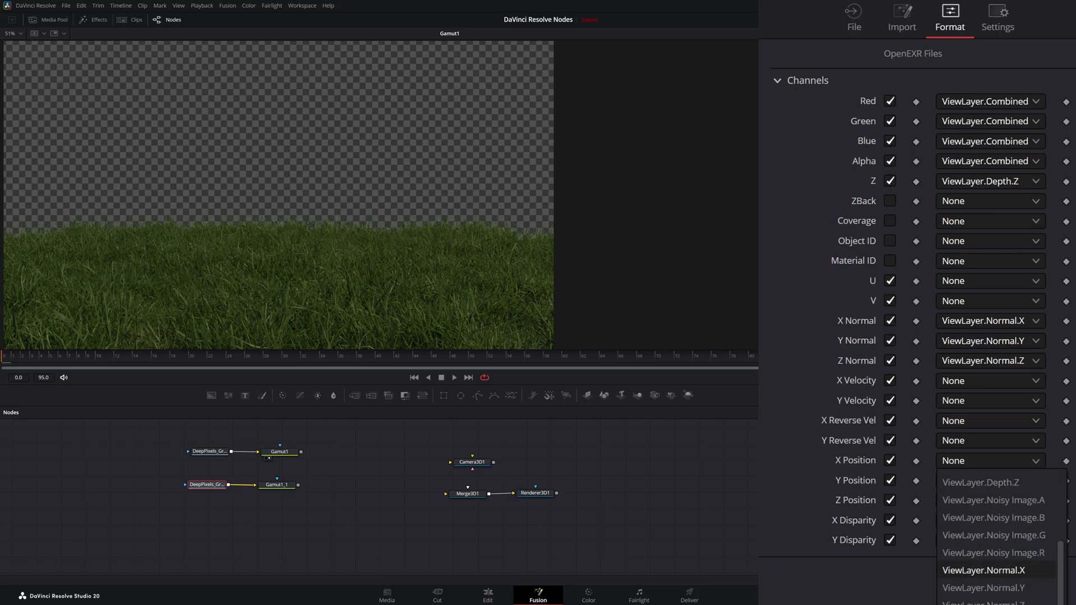
left_click(987, 586)
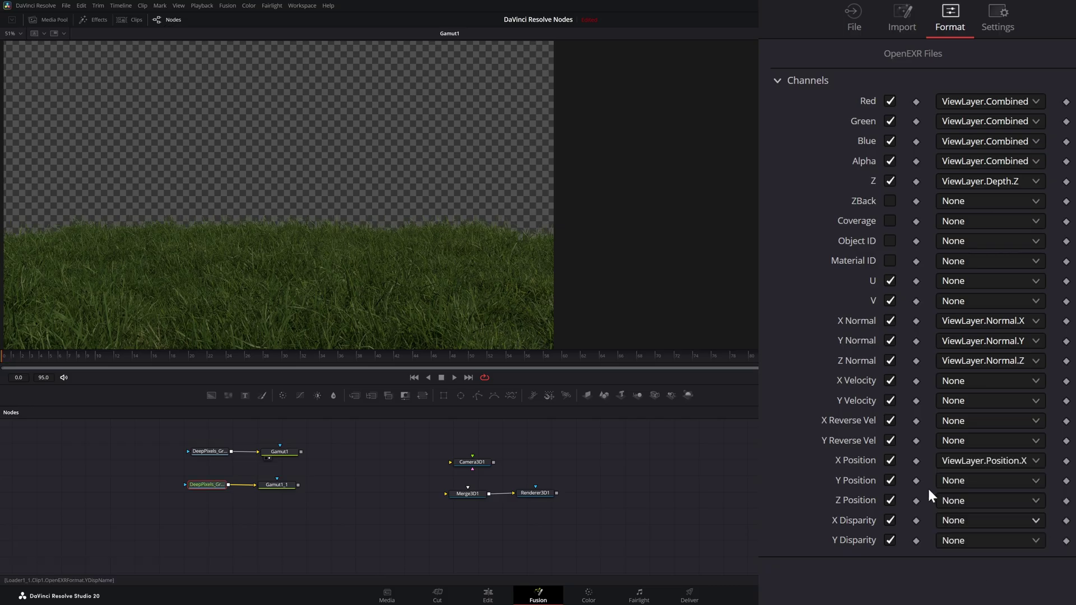
left_click(973, 480)
scroll(995, 546, "down", 3)
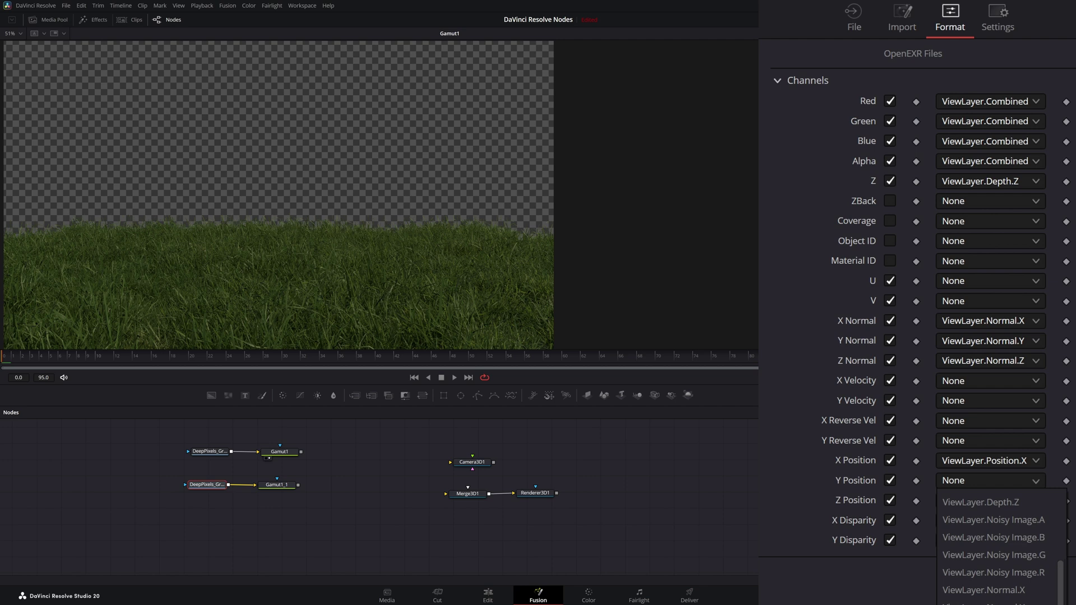
left_click(986, 586)
left_click(957, 494)
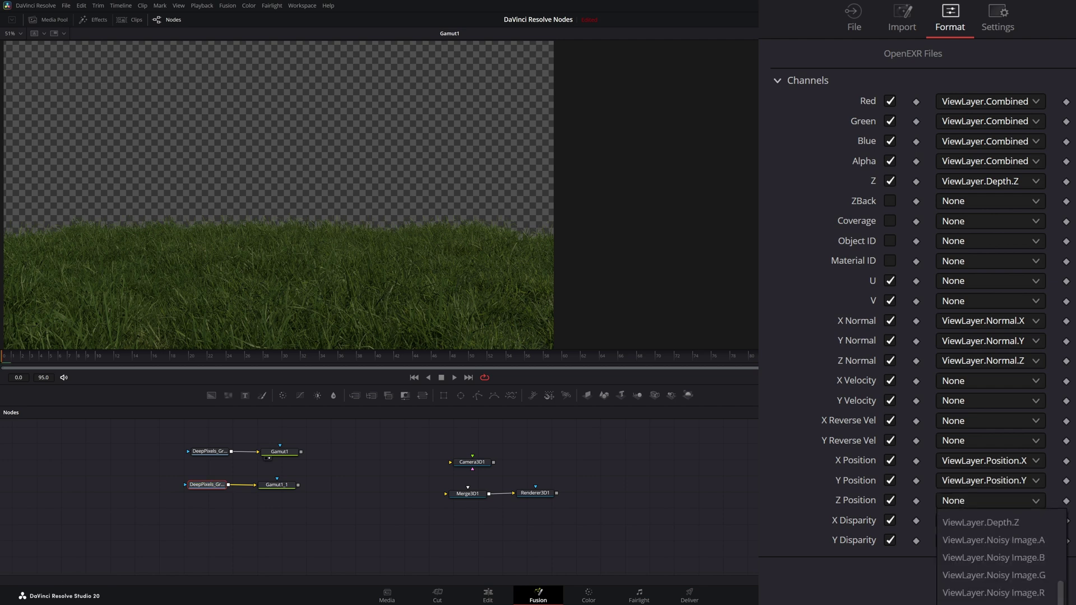
left_click(986, 586)
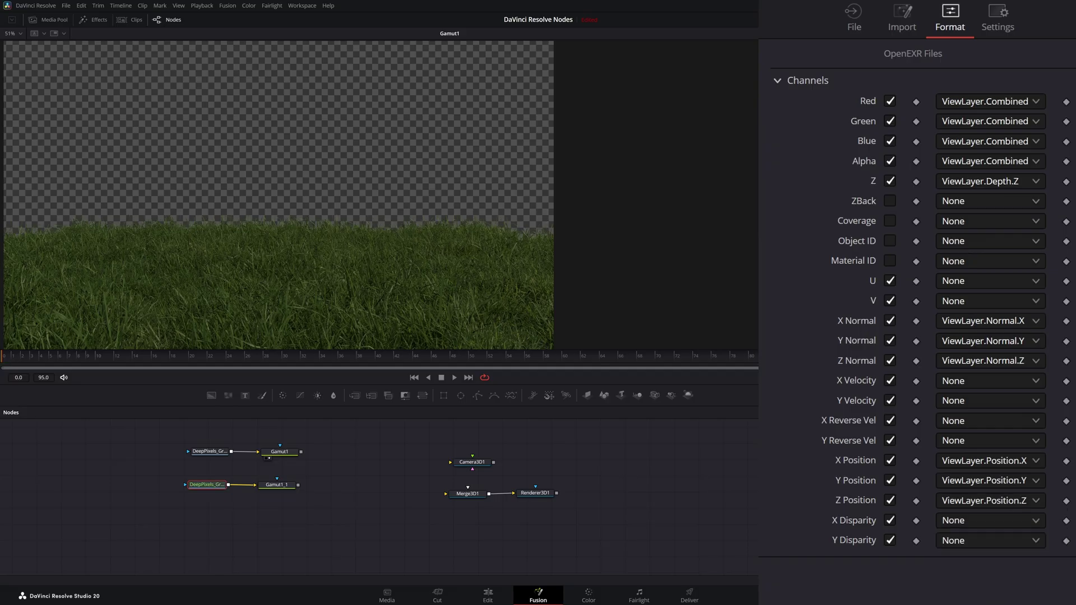
- Display the lower Gamut node in the viewer and examine which channels can be viewed
left_click_drag(283, 488, 291, 300)
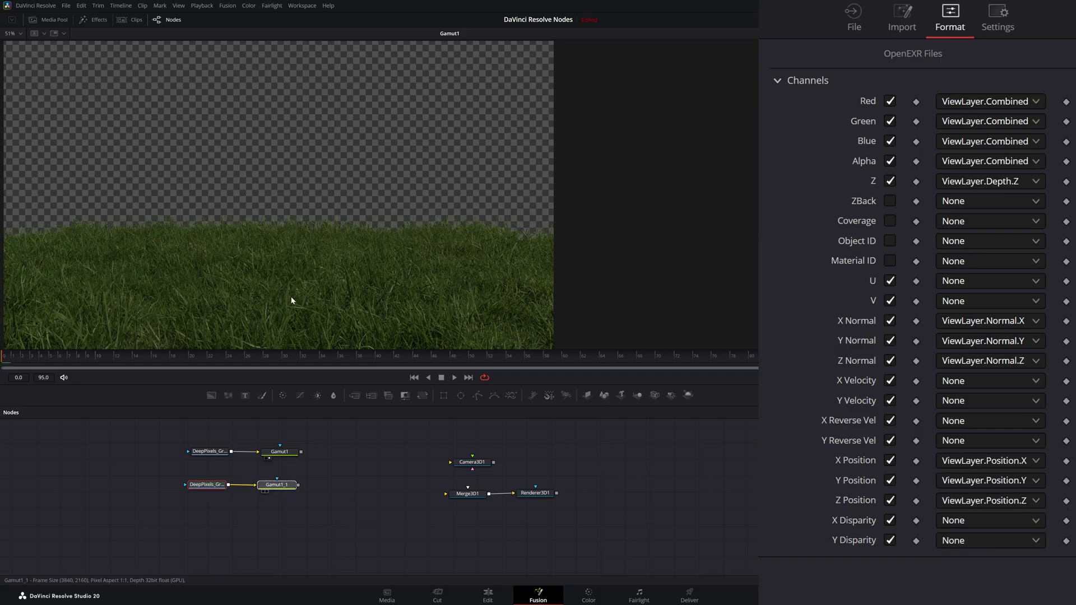
right_click(288, 267)
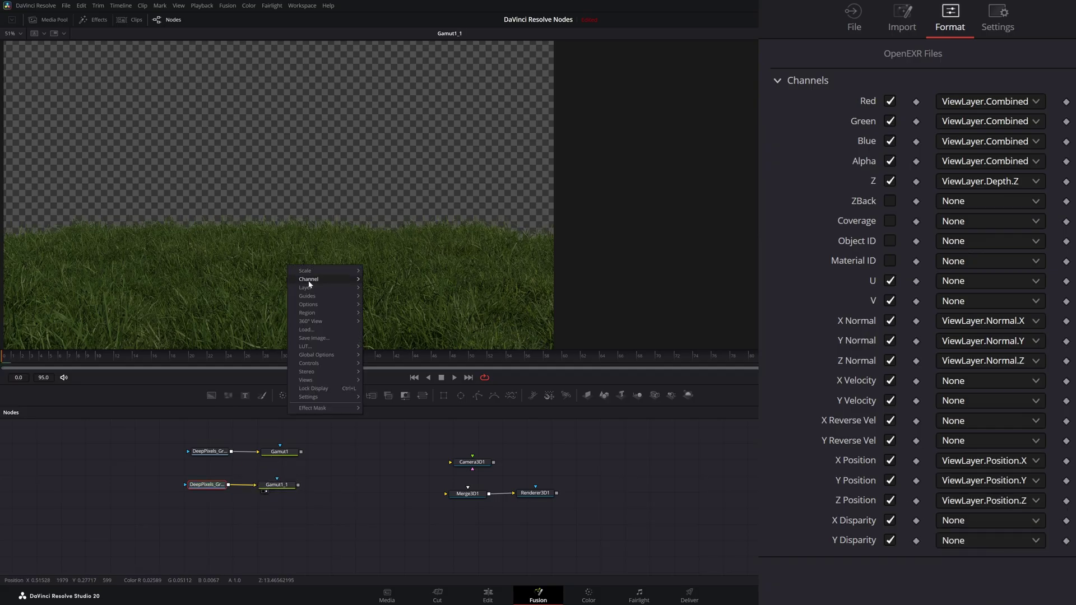
mouse_move(317, 279)
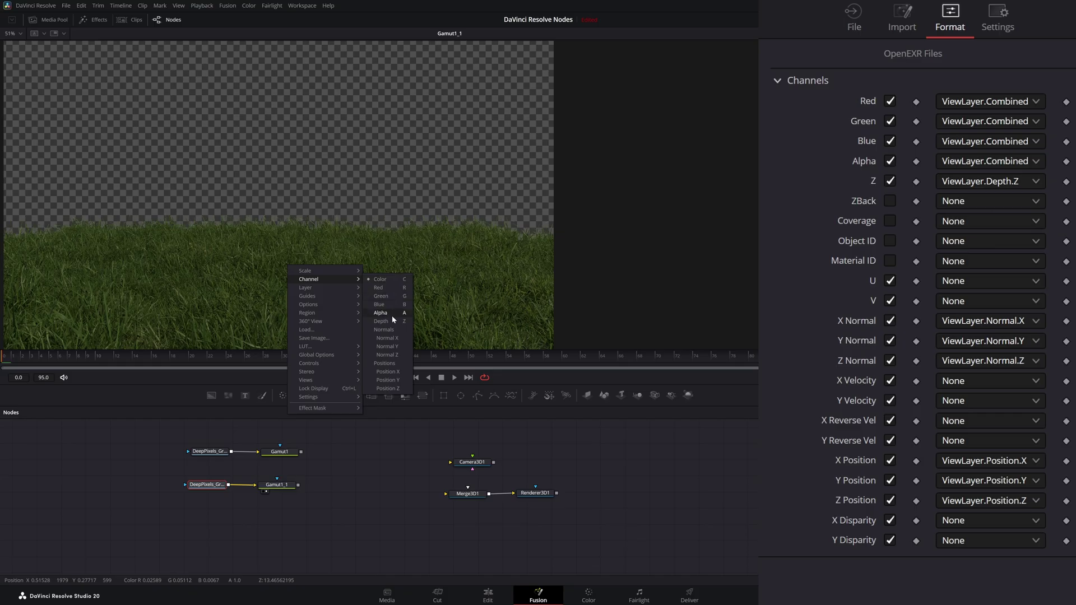
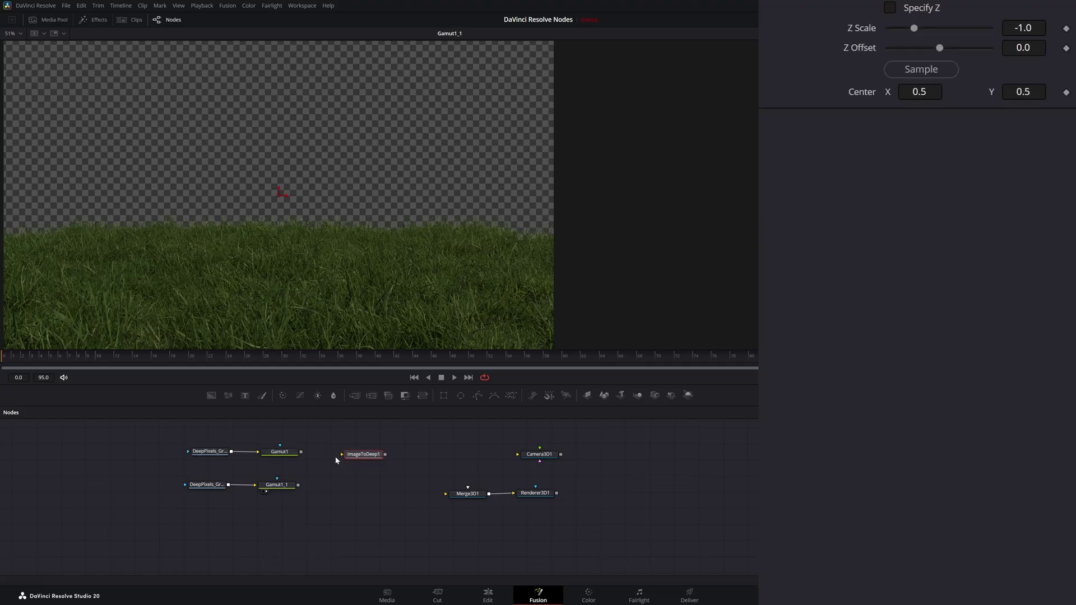
- Connect the upper Gamut node to ImageToDeep1, and feed that into a new Deep To Points node displayed in the viewer
left_click_drag(301, 452, 359, 451)
key("1")
left_click(426, 469)
key("shift+space")
type("deep")
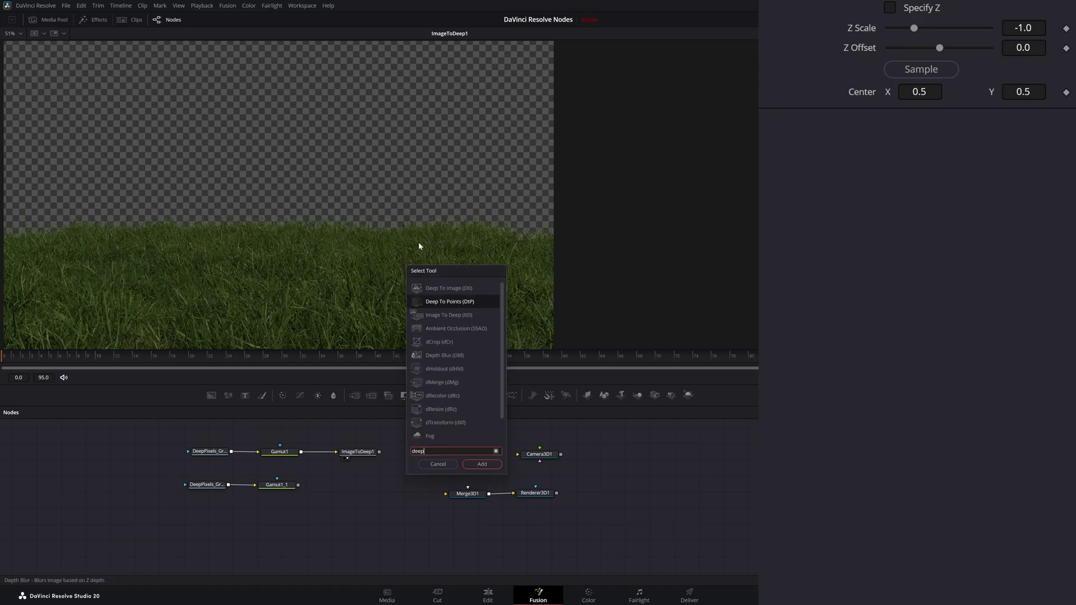
left_click(482, 465)
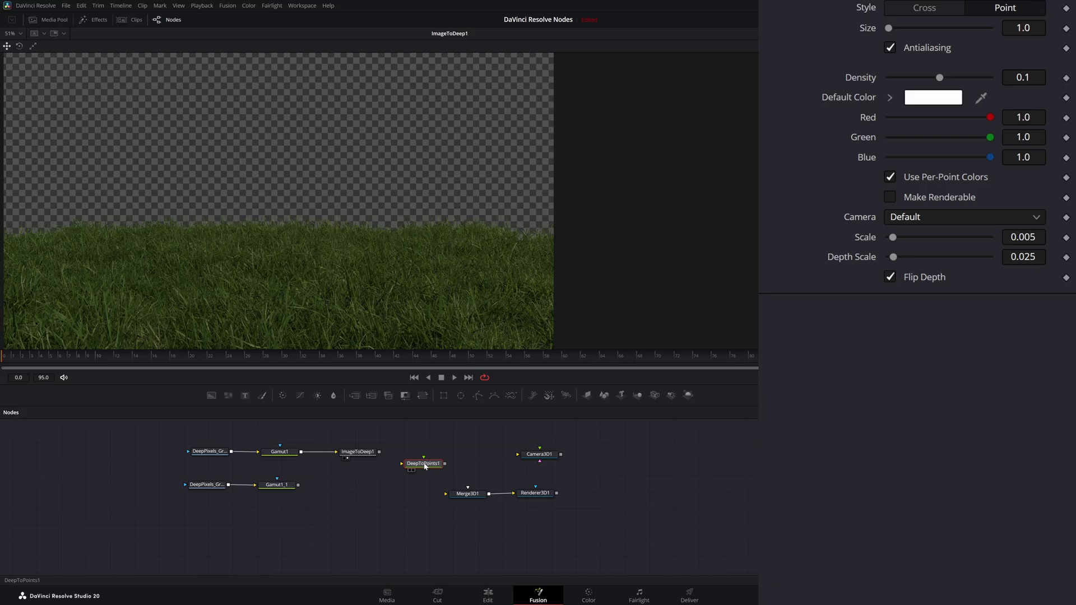
left_click_drag(425, 465, 451, 457)
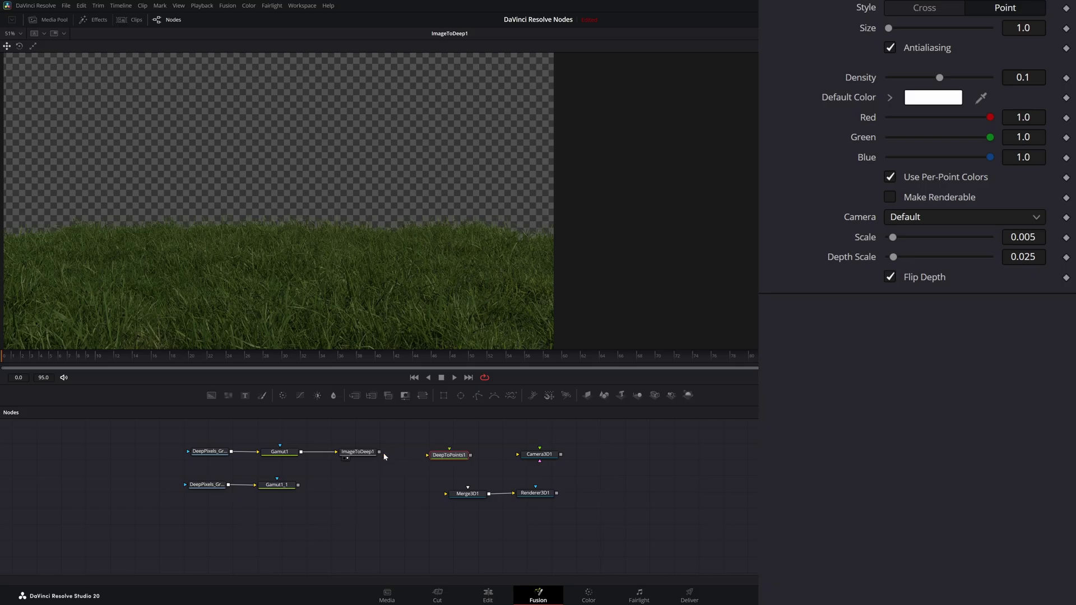
left_click_drag(379, 452, 385, 331)
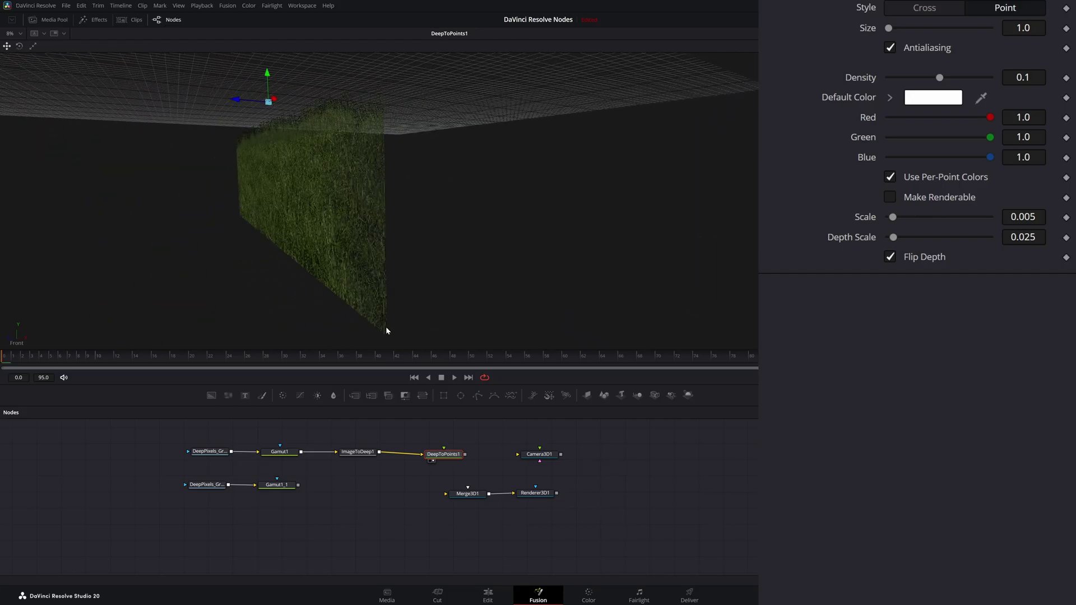
- Try the ImageToDeep node's Specify Z option with a Z Offset of 6.3, and restore the node's defaults
left_click(356, 453)
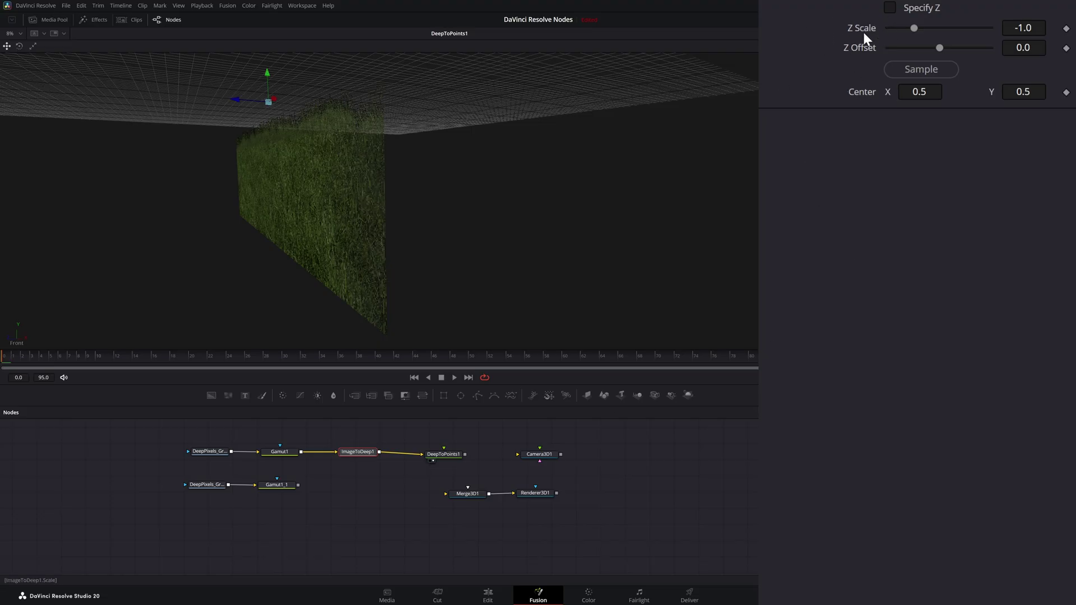
left_click(889, 8)
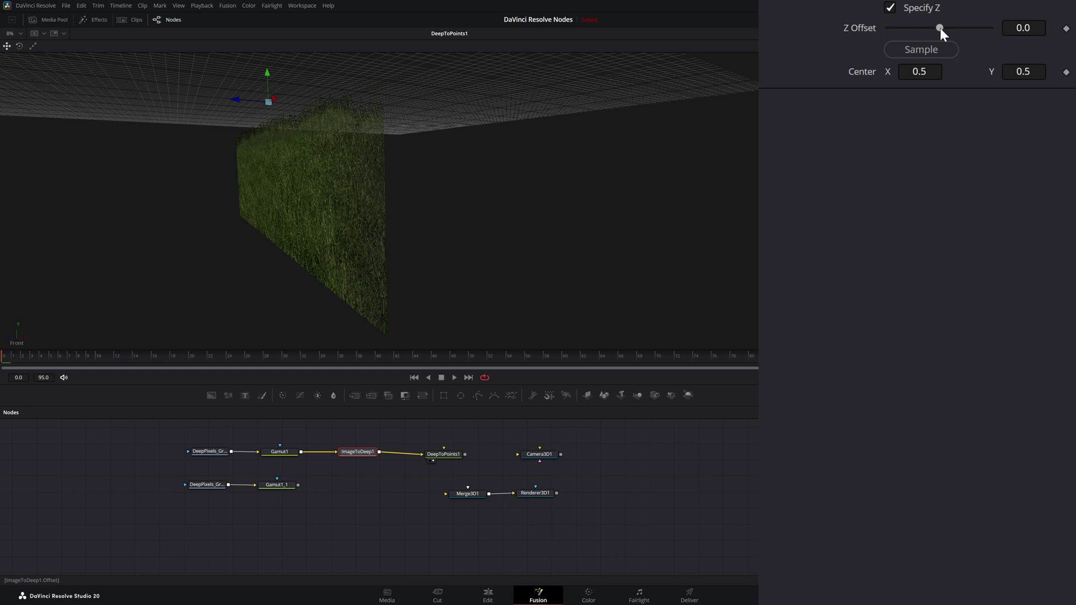
mouse_move(939, 28)
left_mouse_down()
mouse_move(922, 25)
mouse_move(983, 29)
mouse_move(906, 28)
mouse_move(964, 33)
mouse_move(945, 32)
left_mouse_up()
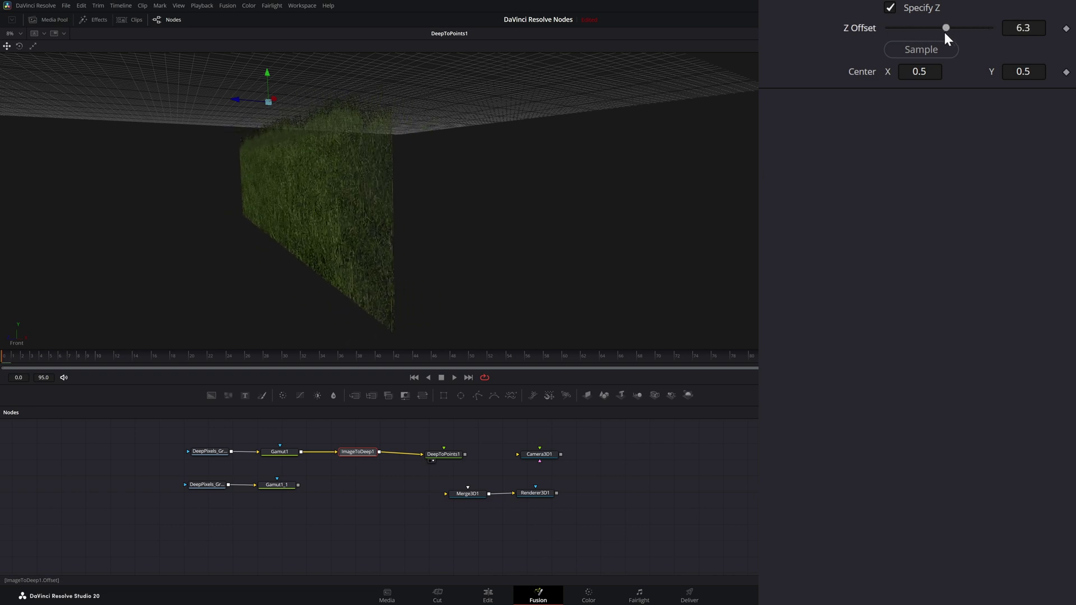
mouse_move(919, 71)
left_mouse_down()
mouse_move(935, 71)
mouse_move(917, 71)
left_mouse_up()
double_click(863, 72)
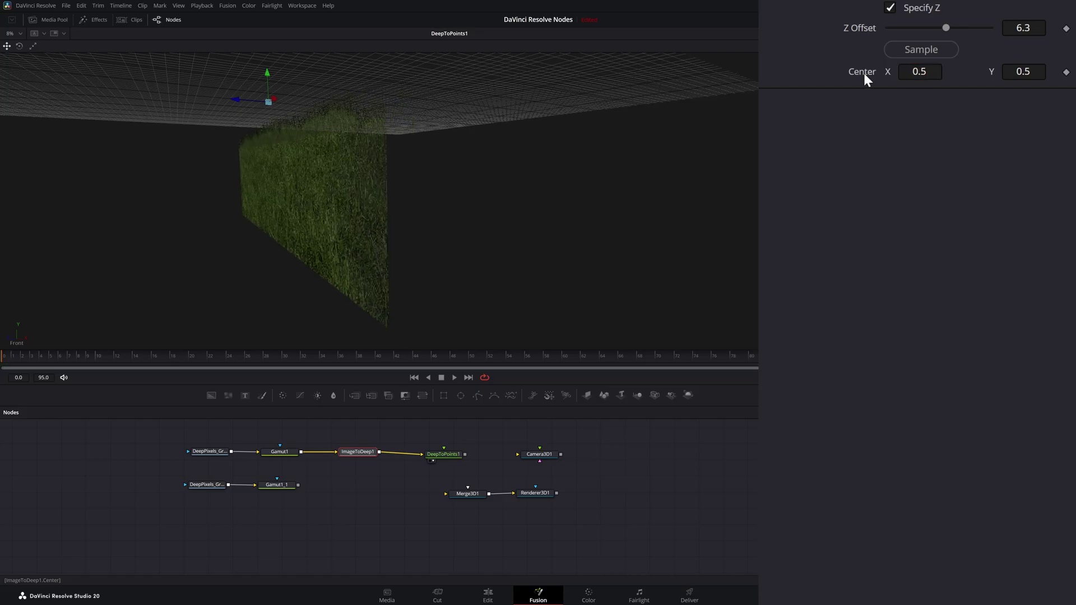
double_click(861, 28)
left_click(891, 7)
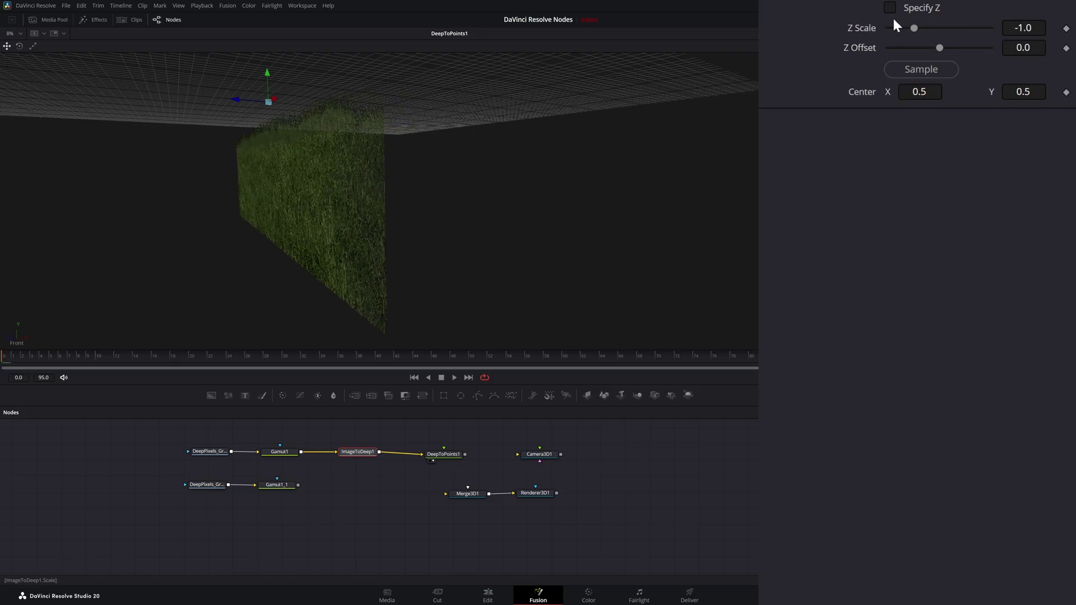
- Try a Z Scale of 1.68 and different Z Offset and Center values on the ImageToDeep node, and reset them
left_click_drag(916, 26, 982, 34)
double_click(870, 27)
double_click(875, 35)
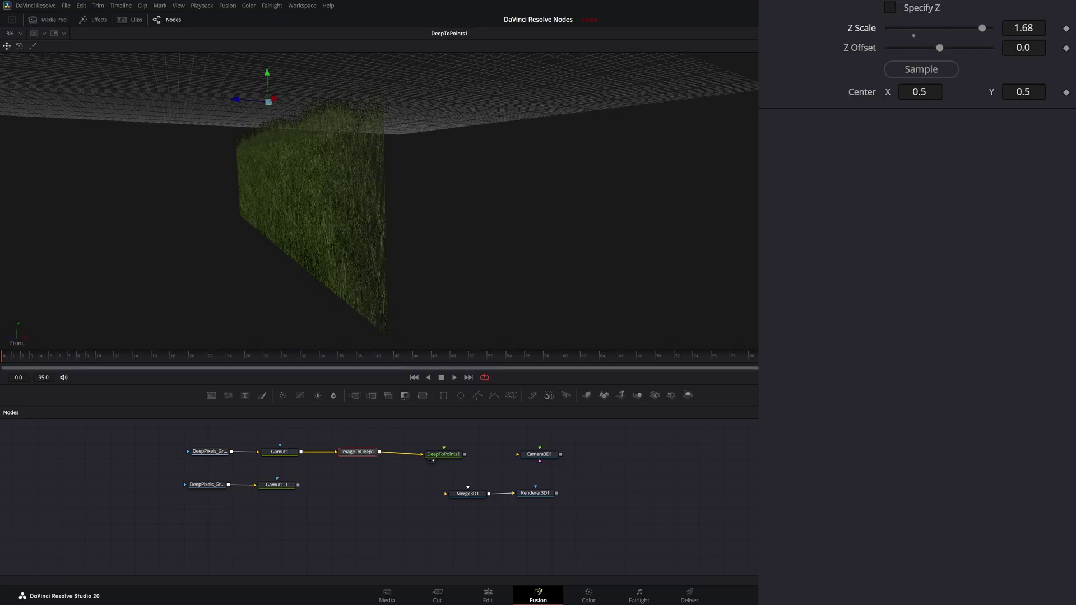
double_click(869, 29)
mouse_move(937, 42)
left_mouse_down()
mouse_move(914, 43)
mouse_move(973, 52)
mouse_move(937, 49)
left_mouse_up()
double_click(872, 49)
left_click_drag(911, 92, 869, 93)
double_click(869, 93)
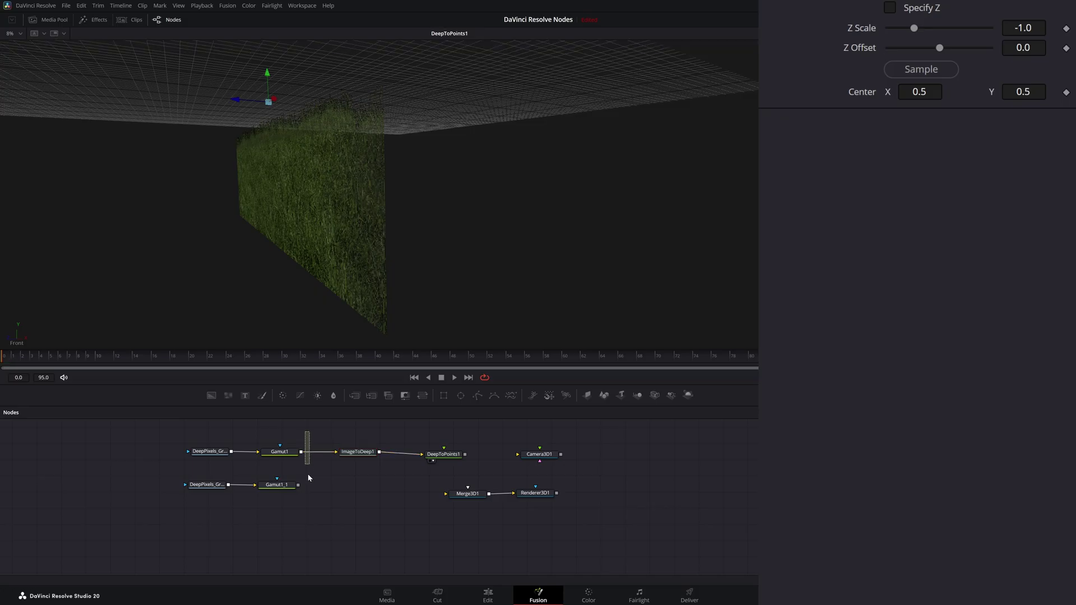
- Align the DeepToPoints node level with the ImageToDeep node in the upper node row
left_click_drag(306, 431, 260, 502)
left_click(357, 455)
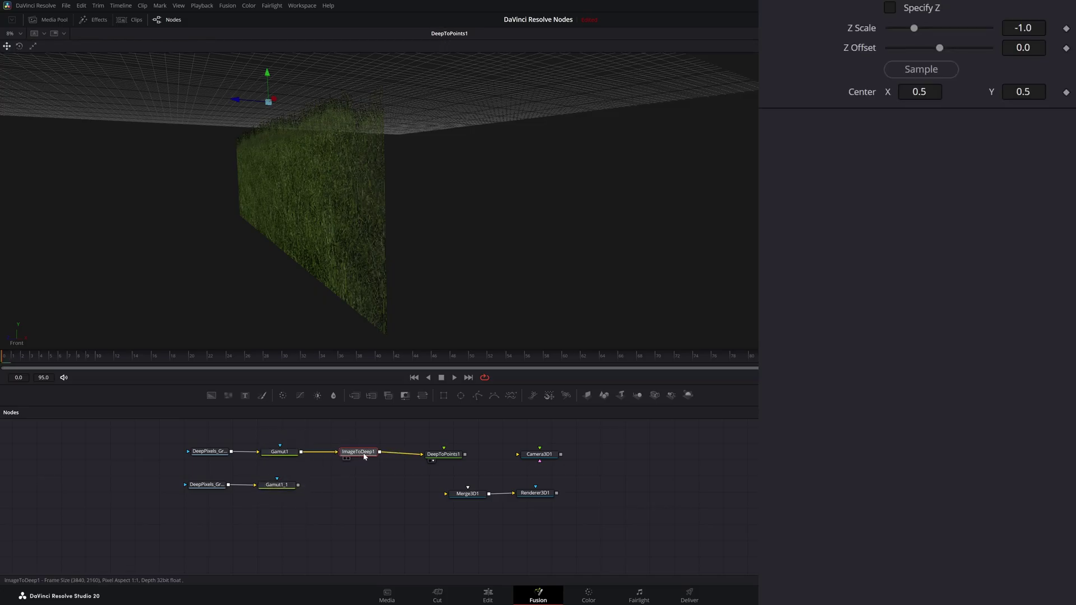
left_click_drag(446, 458, 447, 456)
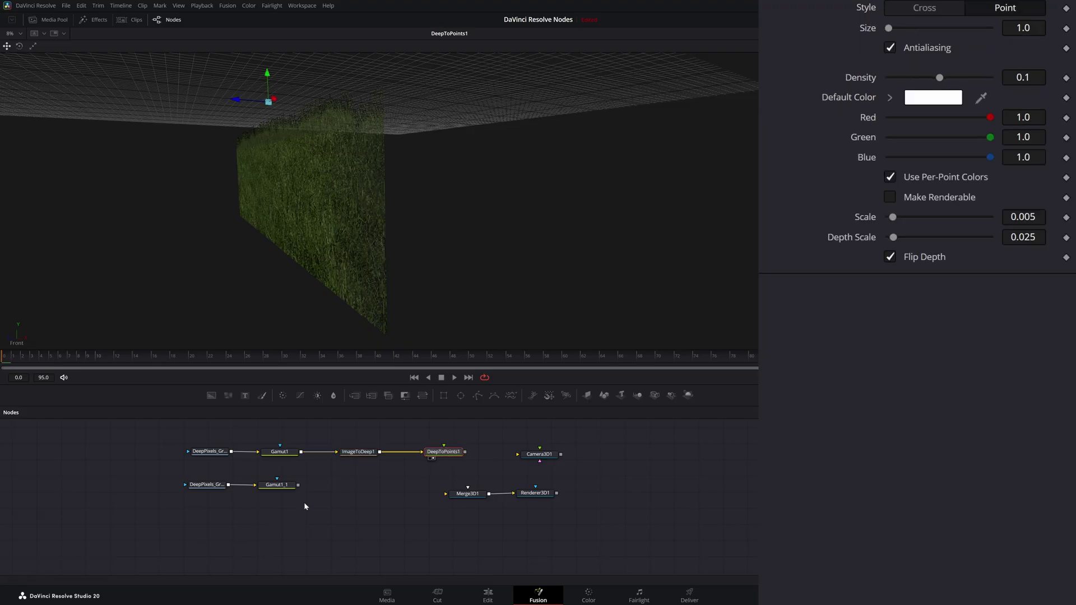
- Nudge the lower grass loader and Gamut1_1 pair under the upper node row, and check the loader's EXR channel assignments
left_click_drag(160, 505, 283, 486)
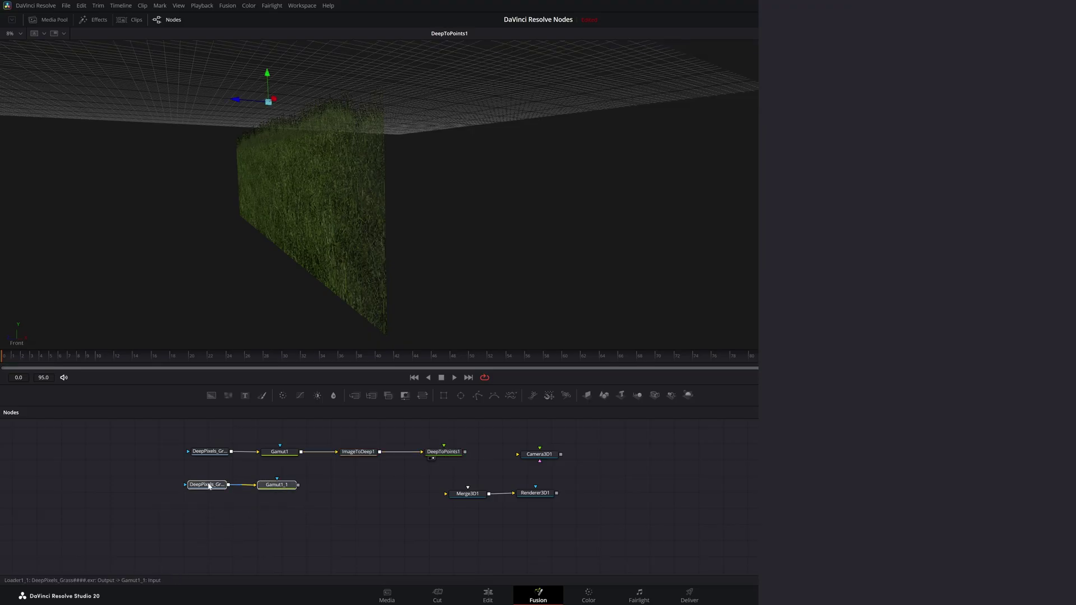
left_click_drag(201, 490, 207, 491)
left_click(207, 491)
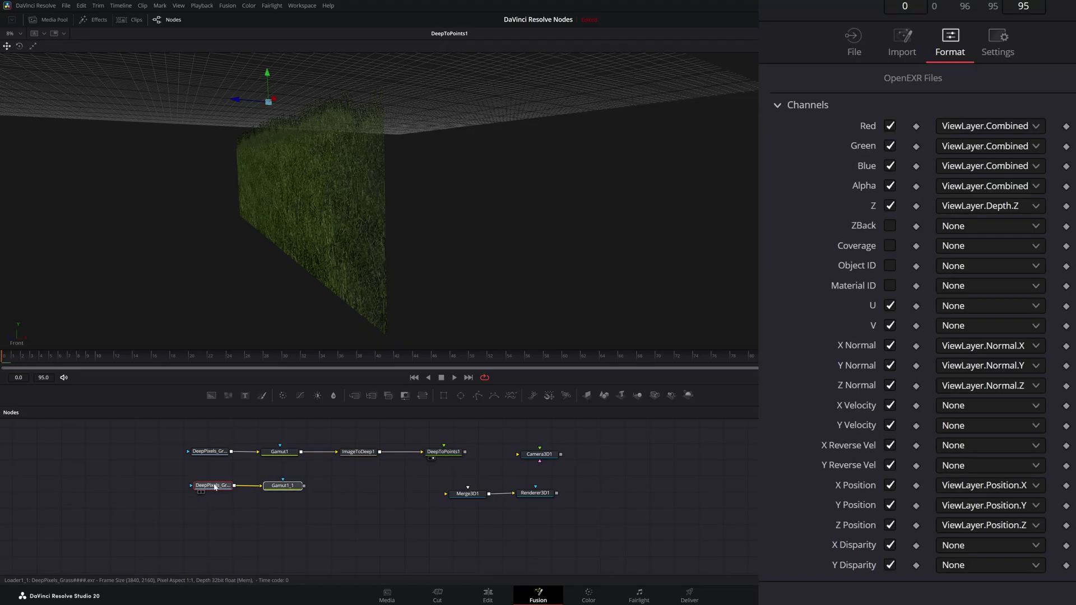
- Bring the fashionista street stock clip in from the Videos folder and feed it into ImageToDeep1 in place of Gamut1
left_click_drag(324, 431, 392, 462)
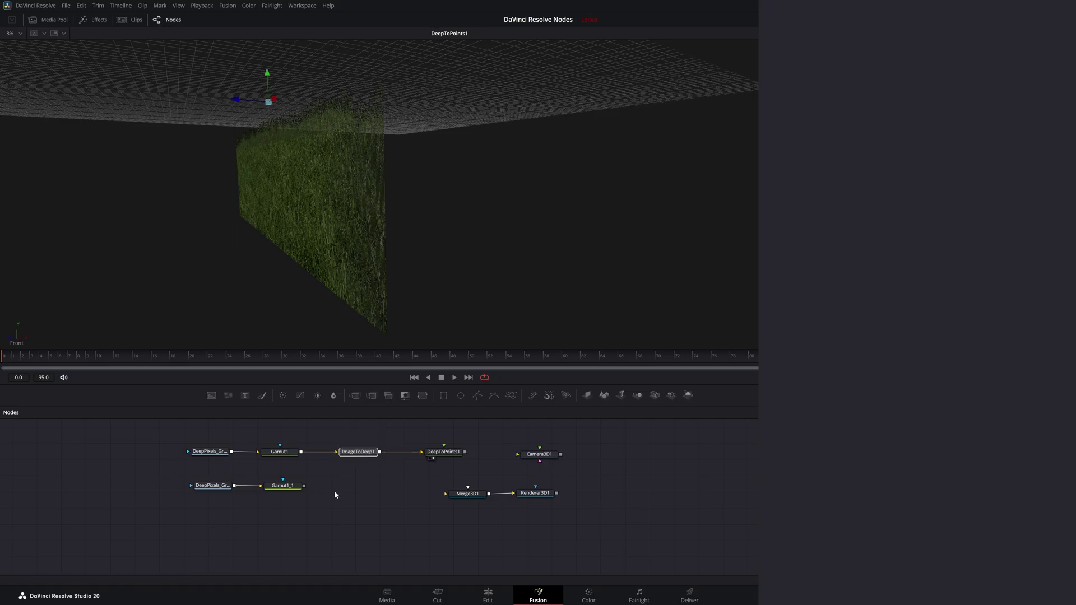
left_click(356, 454)
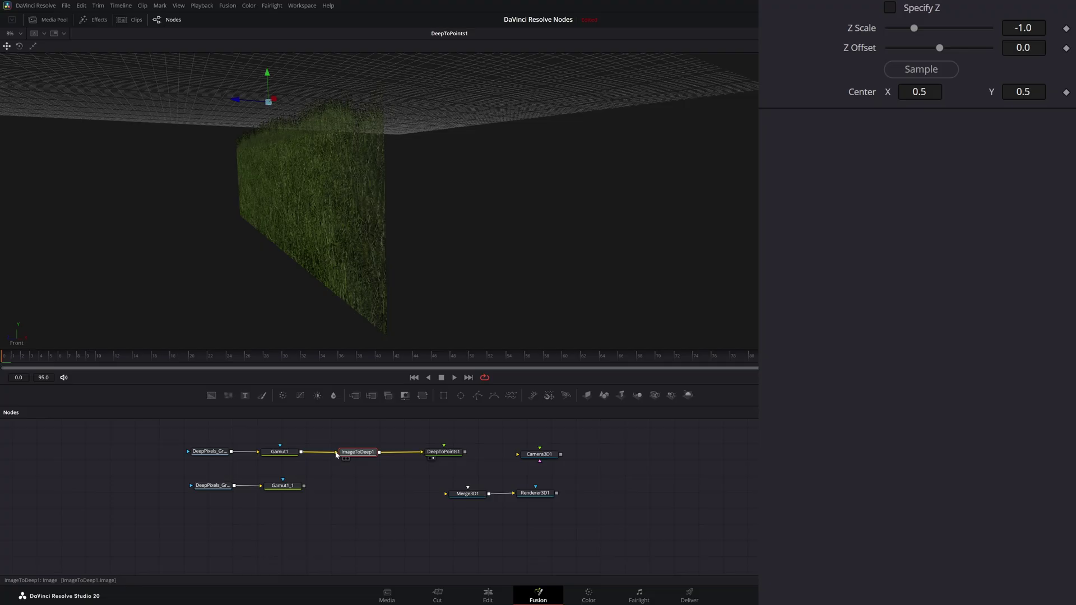
mouse_move(265, 593)
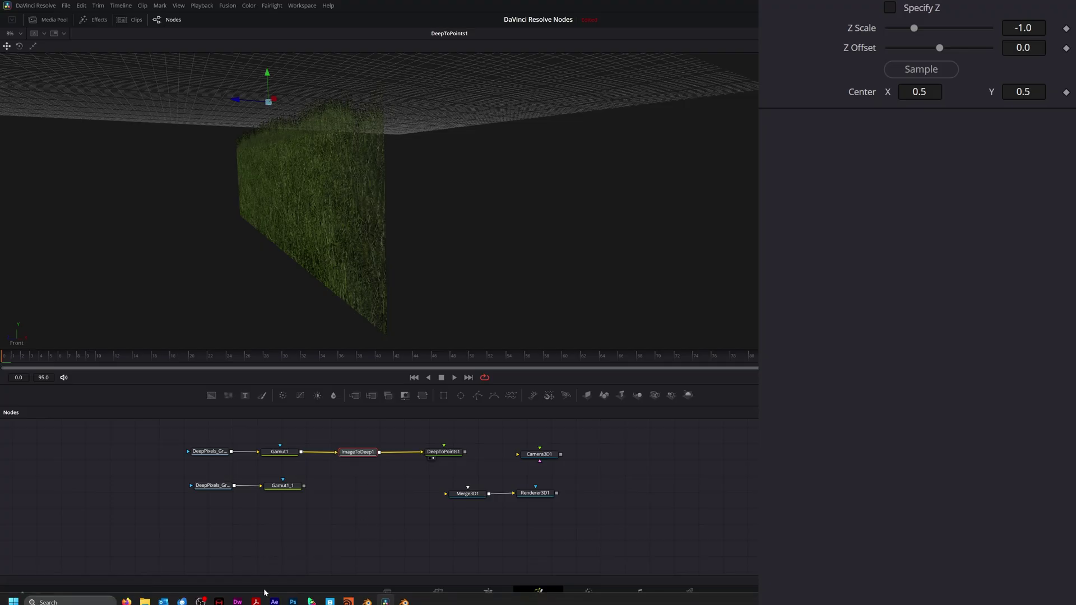
left_click(145, 601)
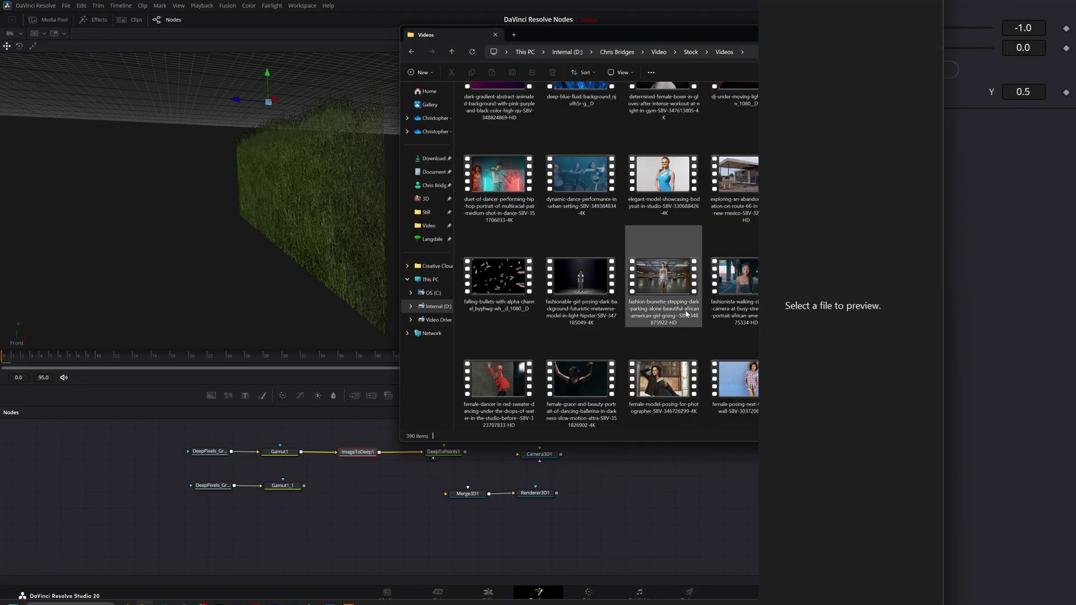
left_click_drag(731, 287, 336, 459)
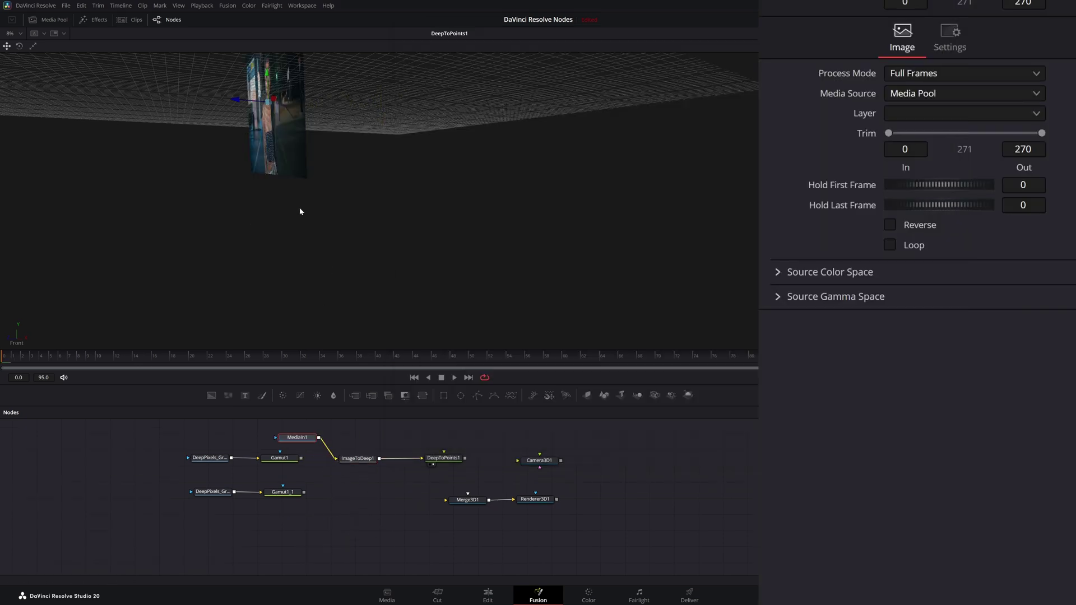
left_click_drag(299, 211, 363, 257)
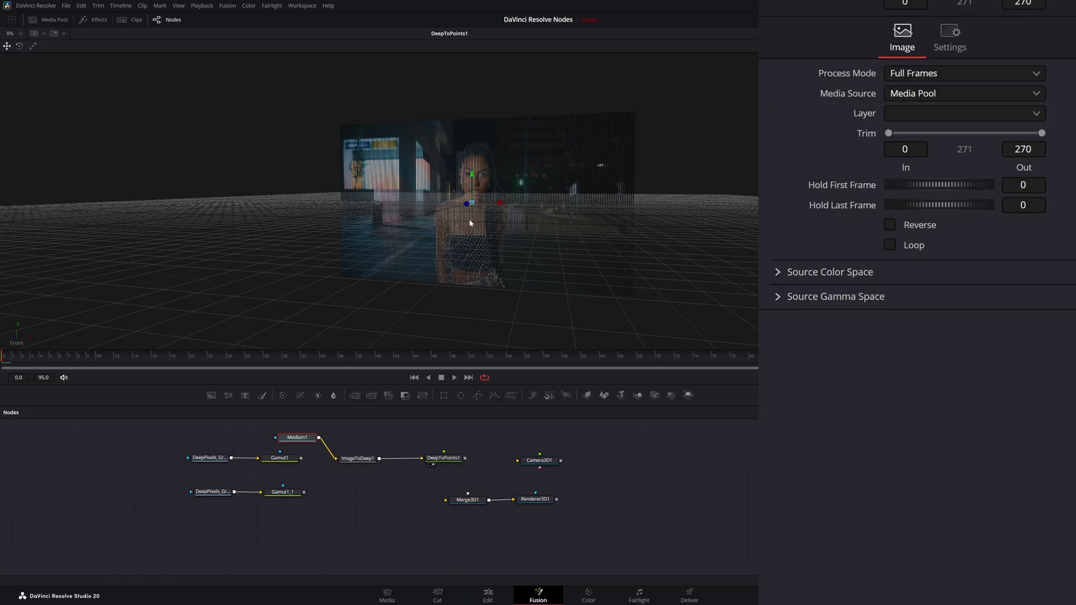
- Try a Density of 0.214 on the DeepToPoints1 node for the clip's point cloud, and reset it
left_click(353, 461)
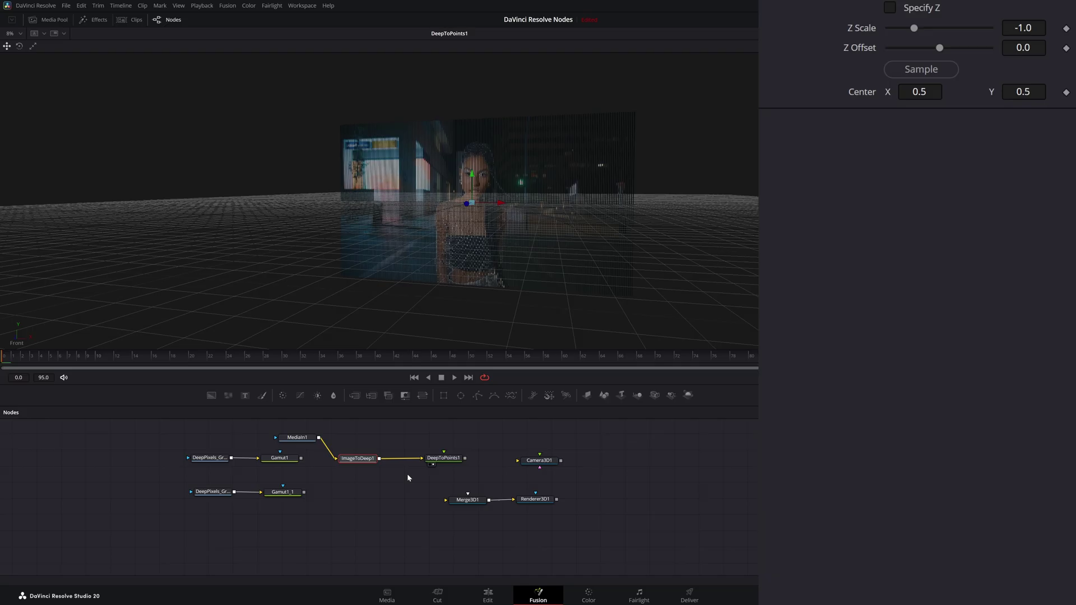
left_click(447, 461)
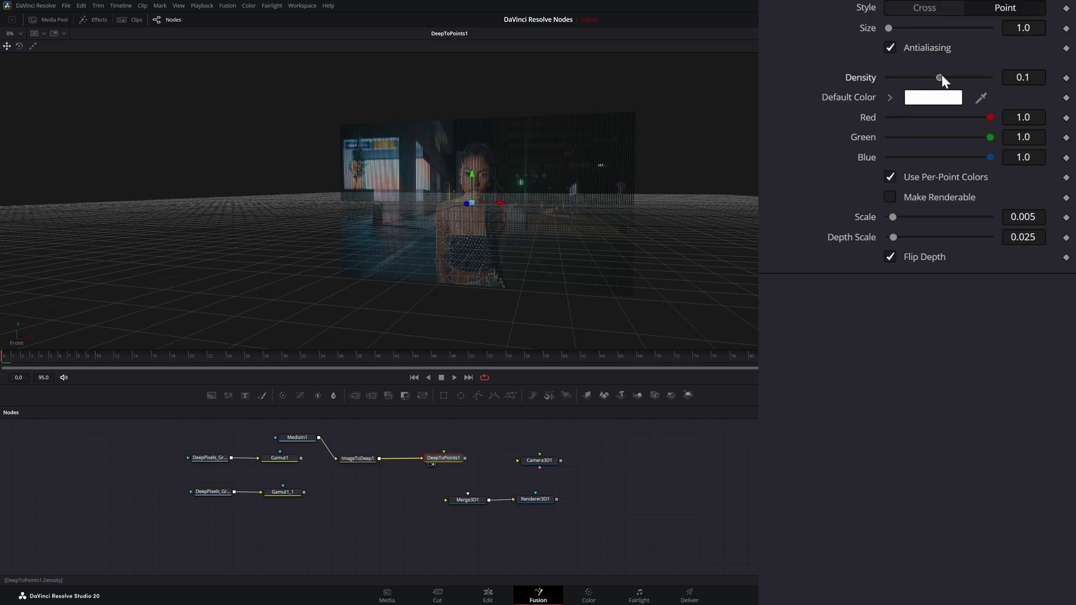
mouse_move(942, 76)
left_mouse_down()
mouse_move(985, 83)
mouse_move(914, 70)
mouse_move(943, 78)
left_mouse_up()
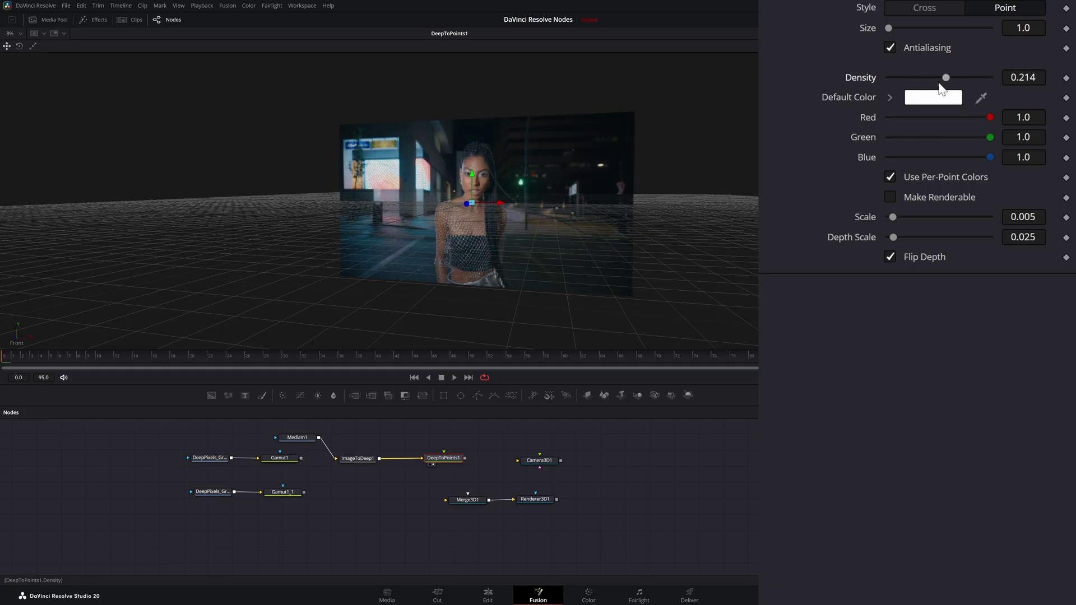
double_click(862, 78)
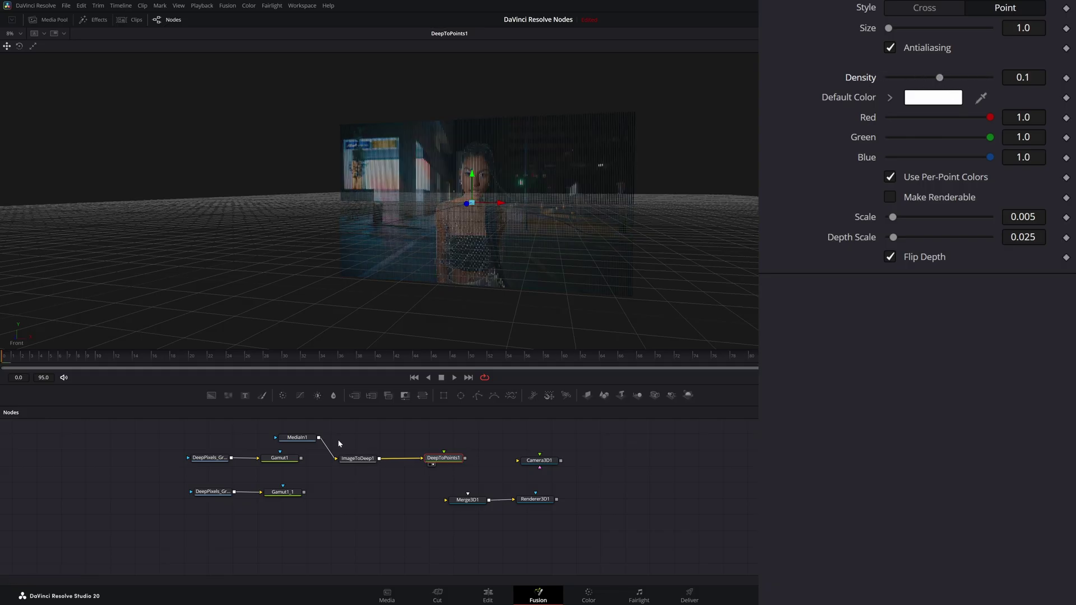
- Delete the MediaIn1 clip node and connect the lower Gamut1_1 node to ImageToDeep1 instead
left_click_drag(266, 434, 337, 451)
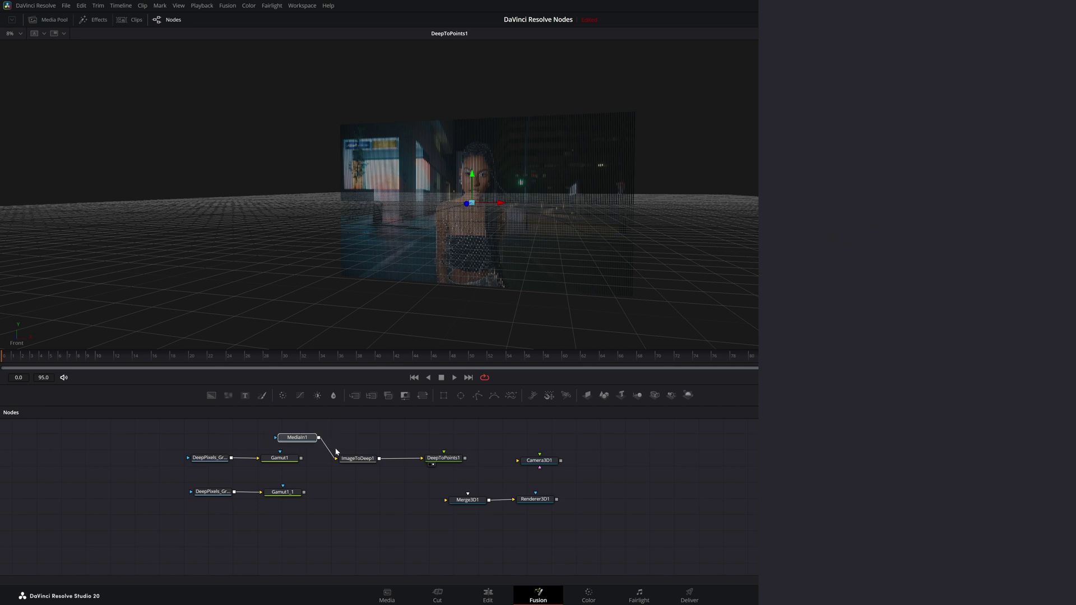
key("Delete")
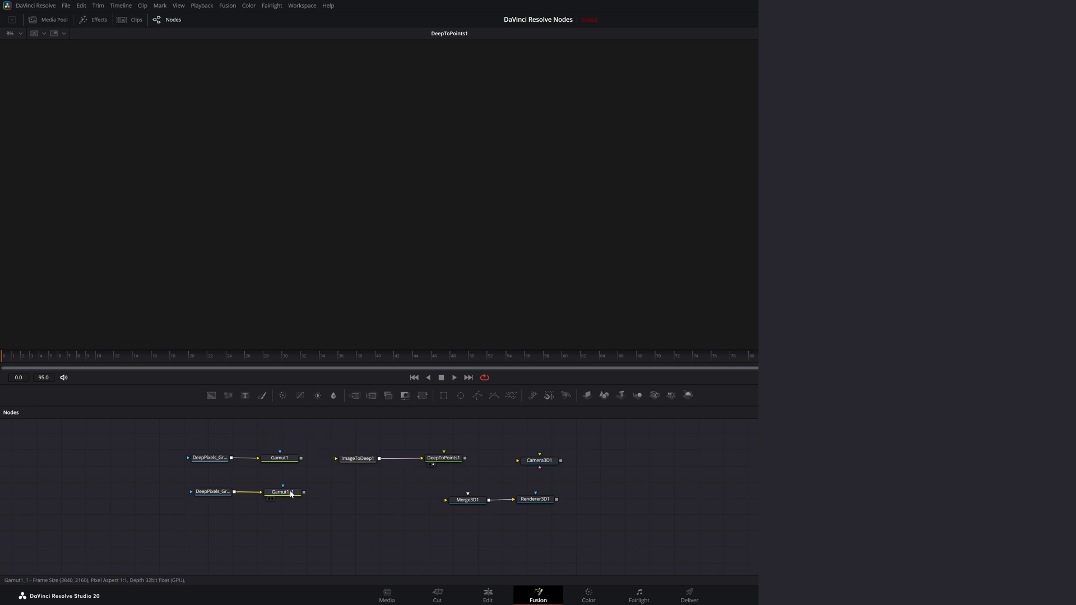
left_click(210, 493)
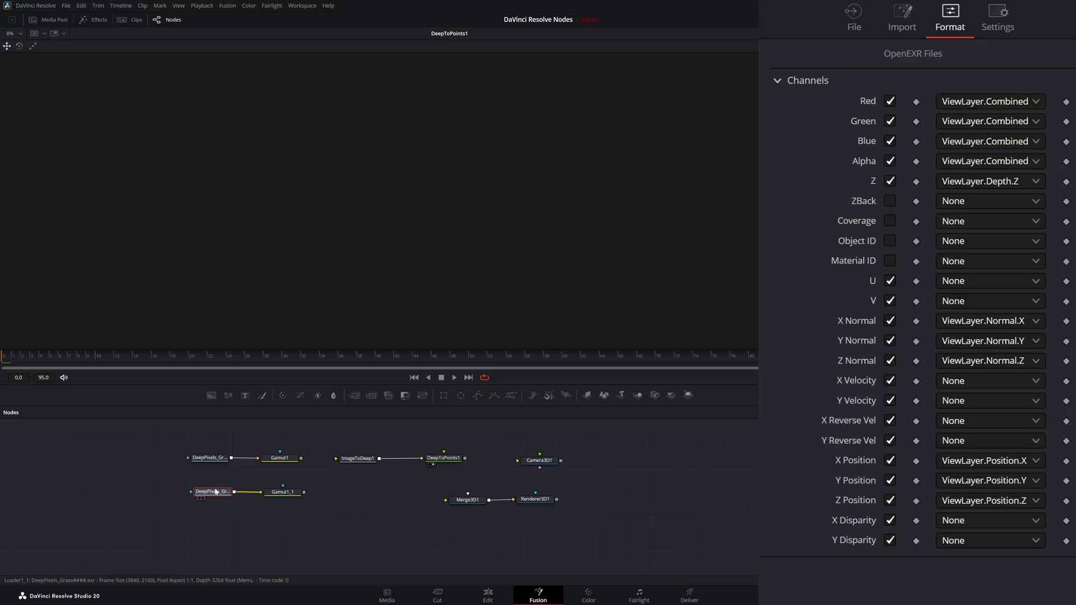
left_click_drag(304, 493, 336, 458)
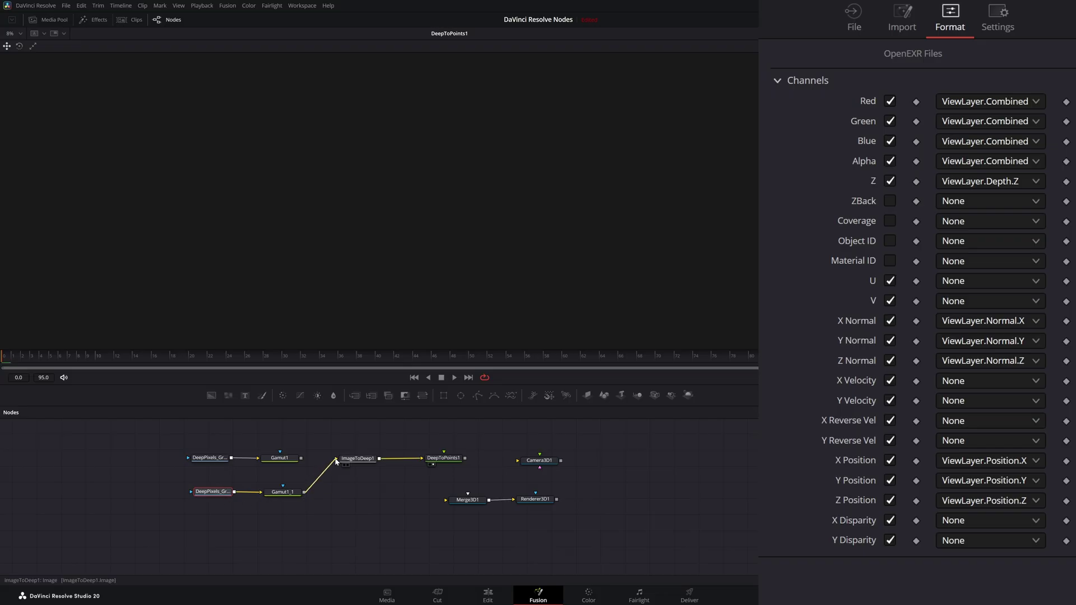
left_click_drag(484, 330, 425, 328)
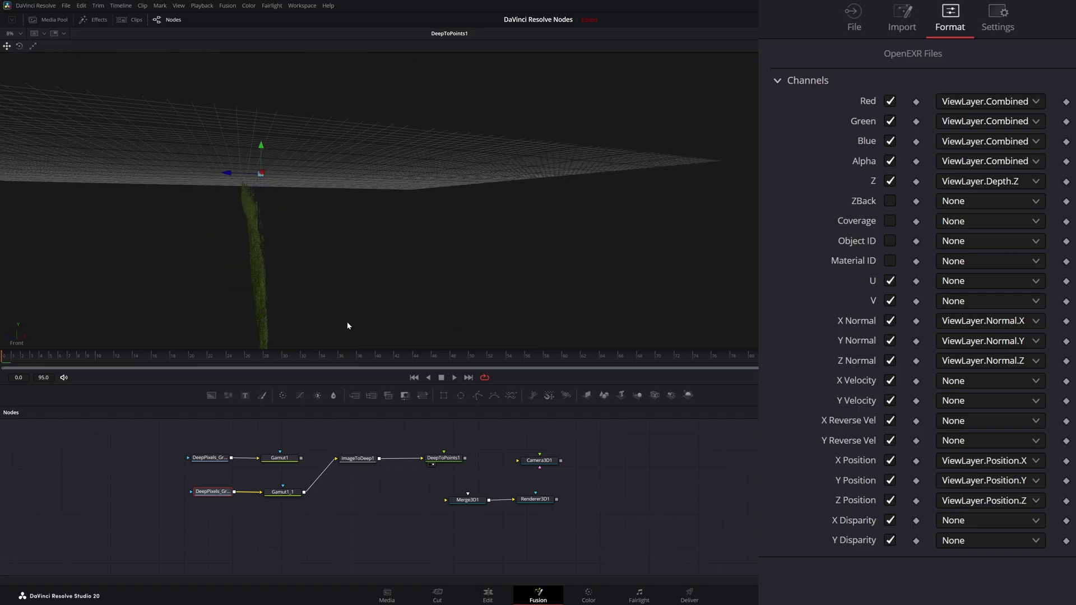
left_click_drag(268, 302, 299, 300)
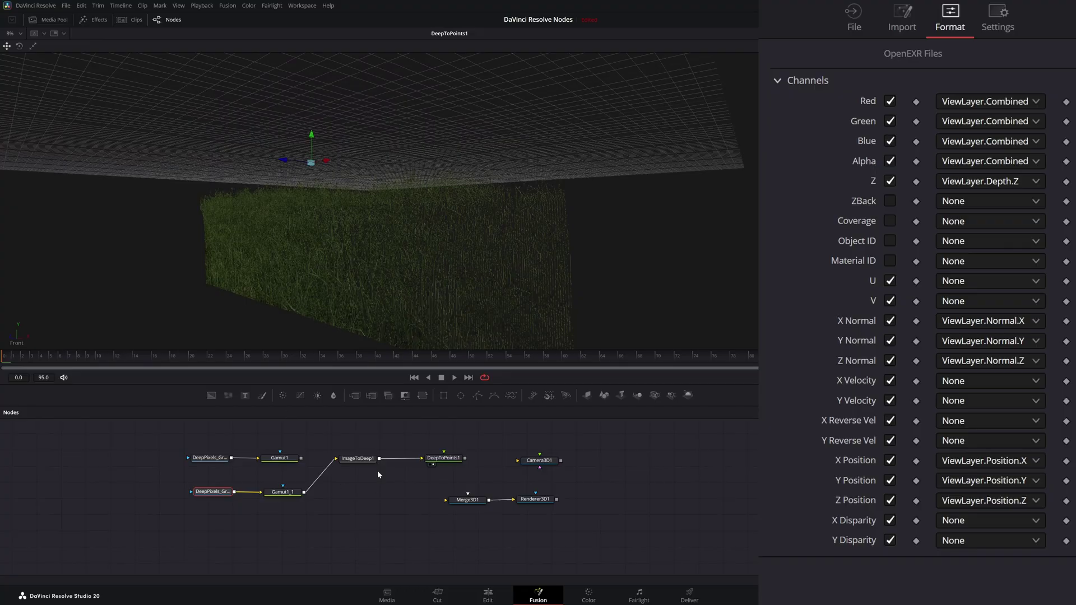
- Connect Camera3D1 to the camera input of DeepToPoints1 so the grass points are projected through the camera
left_click(351, 458)
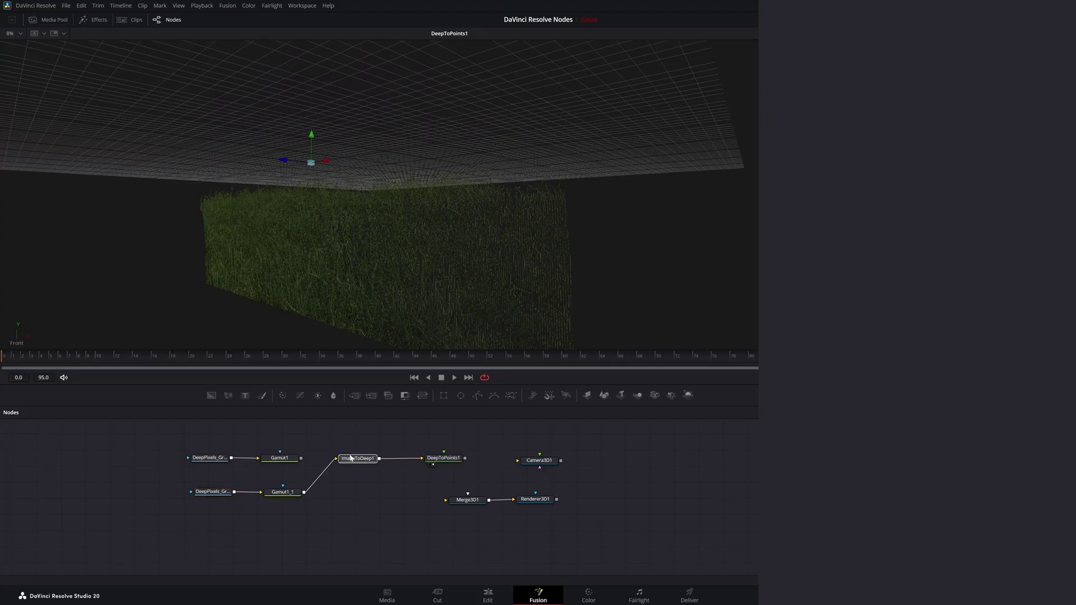
left_click(443, 463)
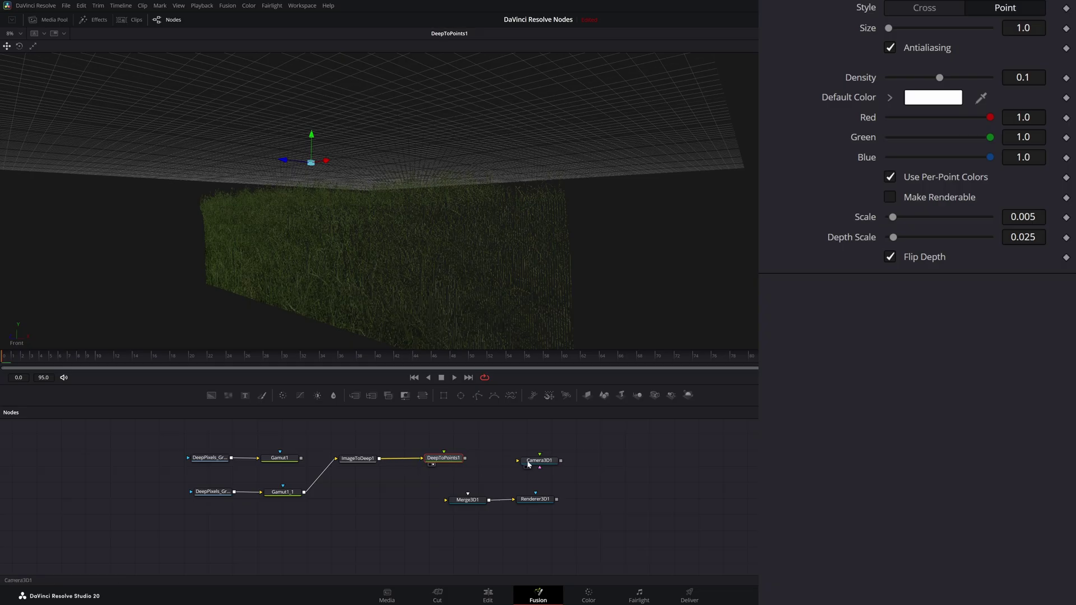
left_click_drag(539, 463, 449, 459)
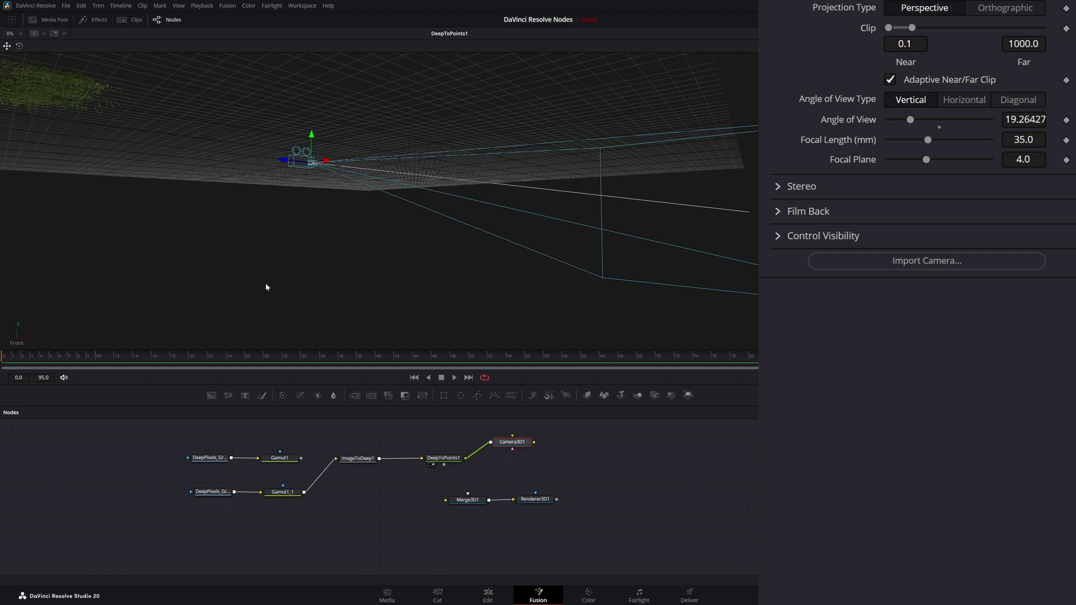
left_click_drag(266, 287, 348, 233)
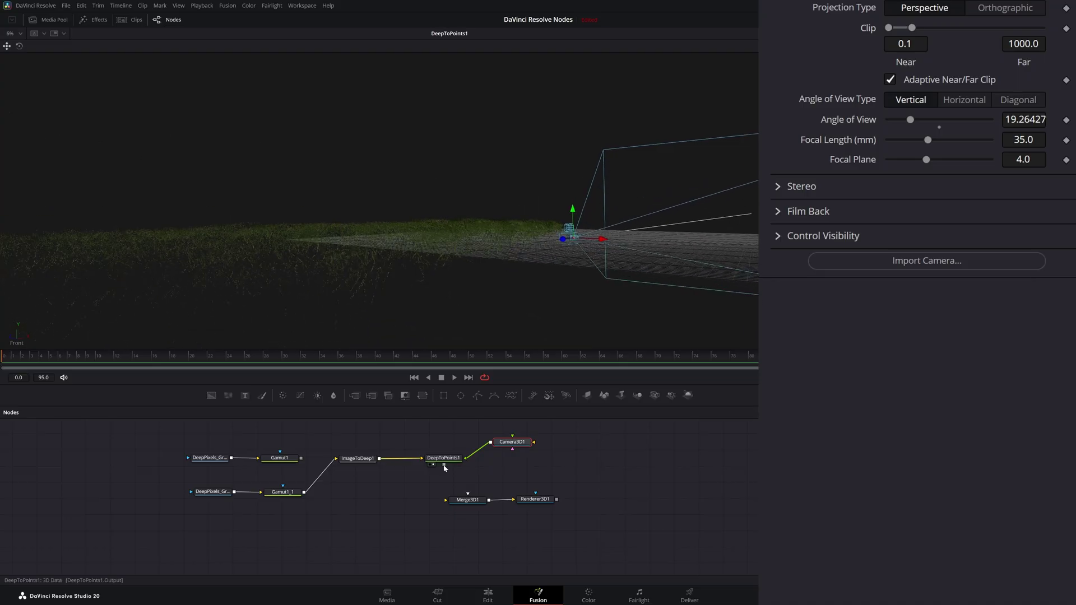
- Feed the 3D output of DeepToPoints1 into Merge3D1, and display Renderer3D1 in the viewer
left_click_drag(444, 466, 464, 499)
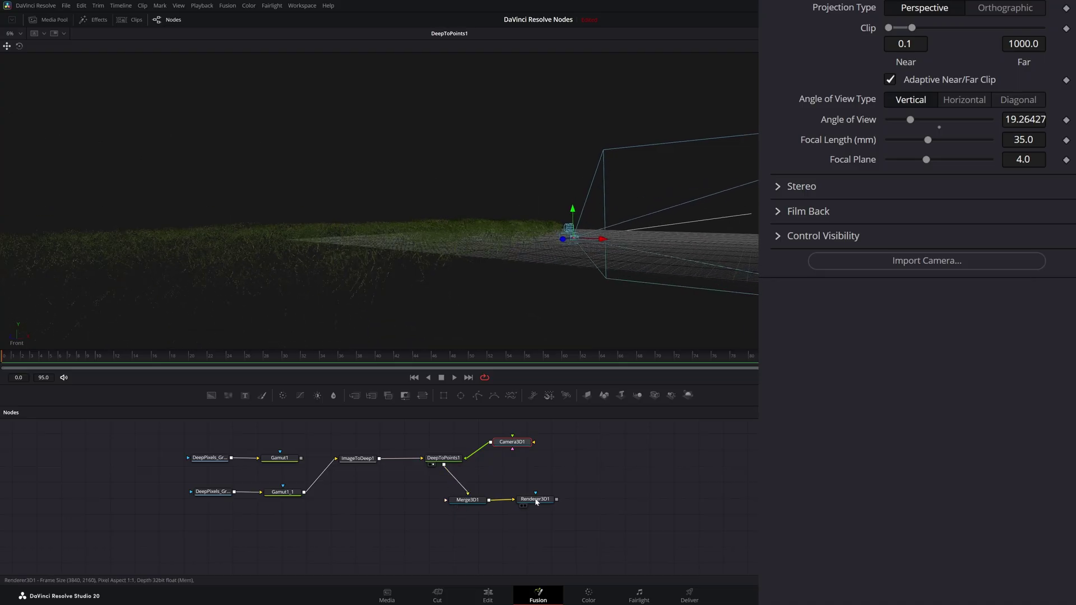
left_click_drag(535, 499, 414, 279)
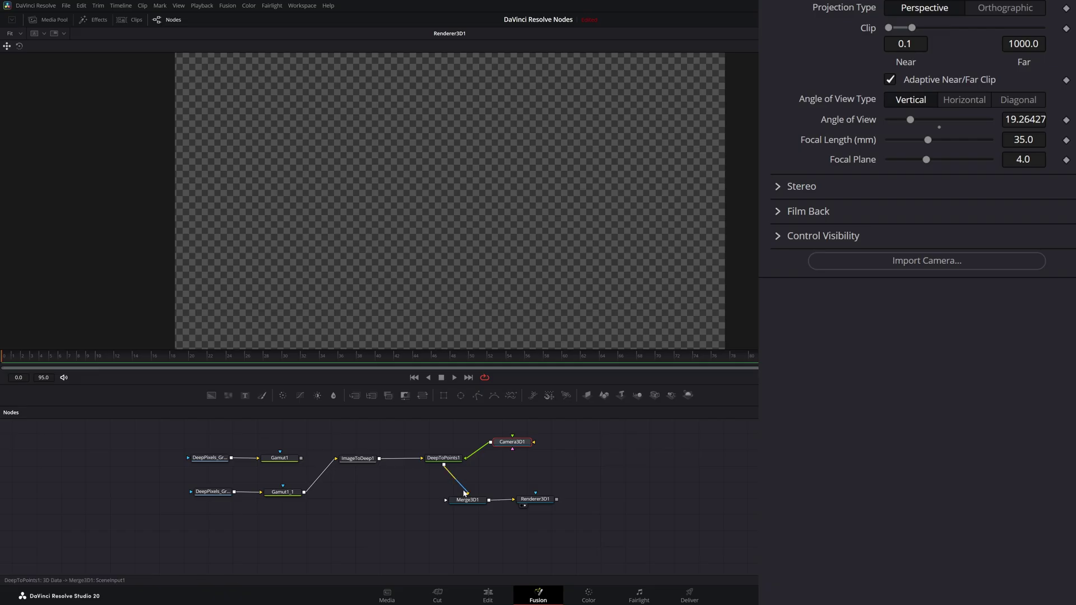
left_click_drag(468, 500, 447, 501)
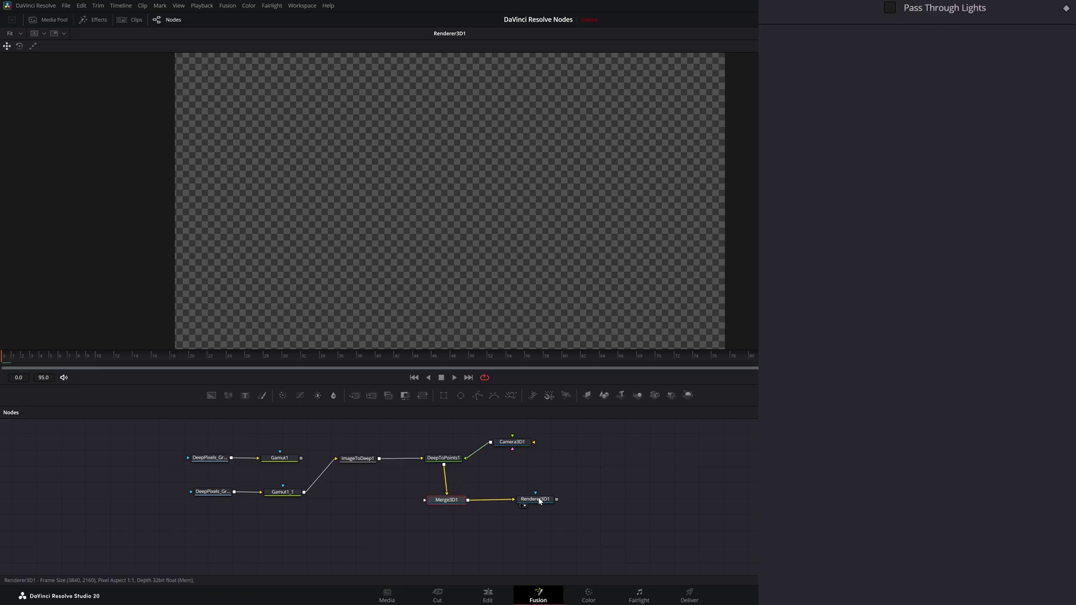
left_click_drag(533, 500, 528, 500)
- Examine where the grass points lie relative to the camera in the 3D view of Merge3D1
left_click(455, 463)
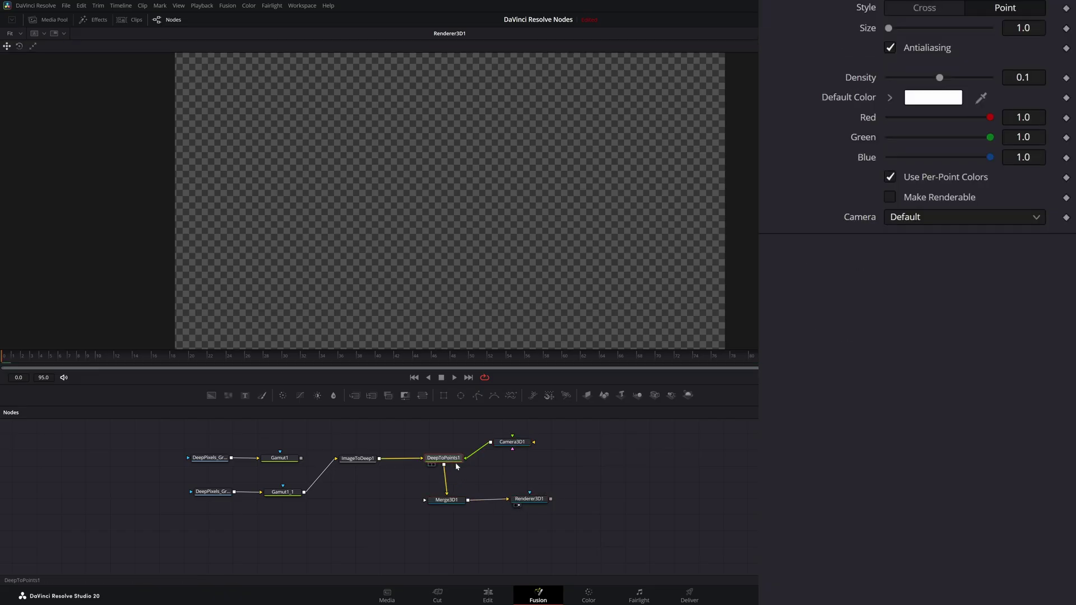
left_click_drag(454, 503, 420, 271)
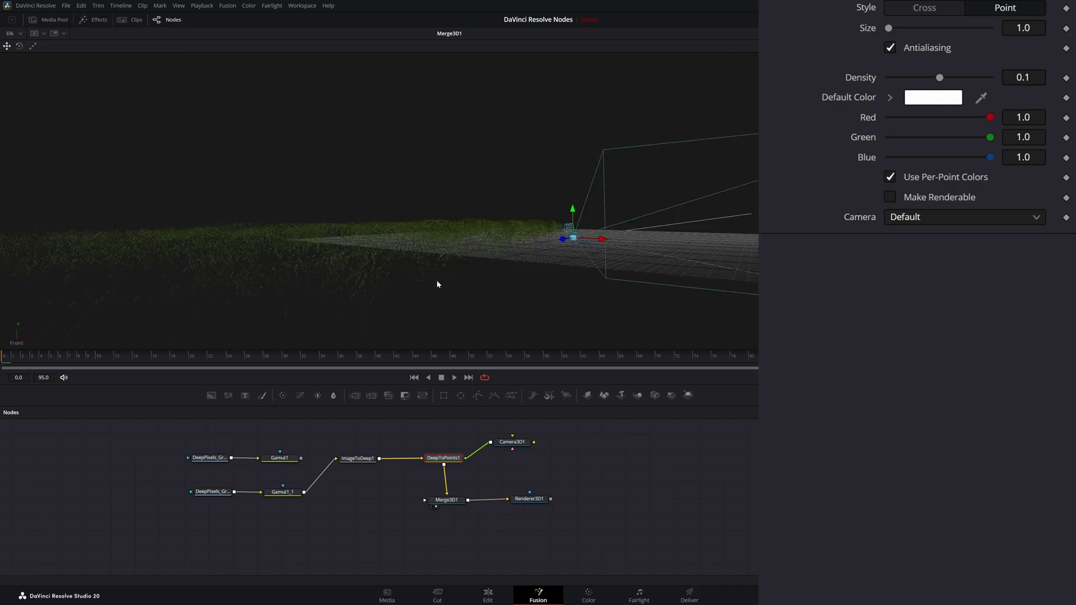
left_click_drag(454, 307, 281, 304)
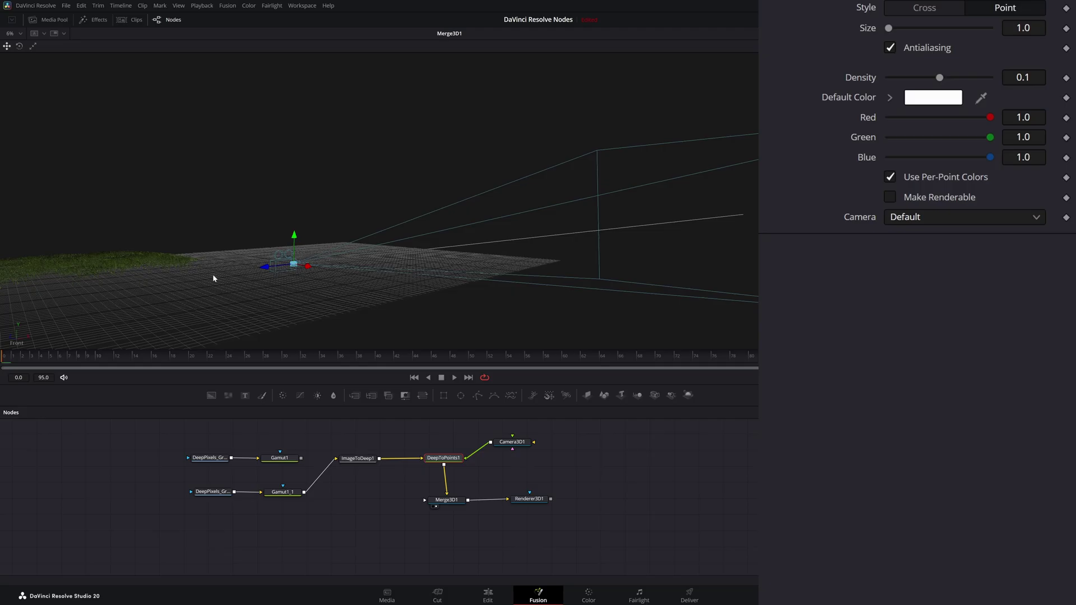
mouse_move(369, 295)
left_mouse_down()
mouse_move(359, 296)
mouse_move(375, 281)
left_mouse_up()
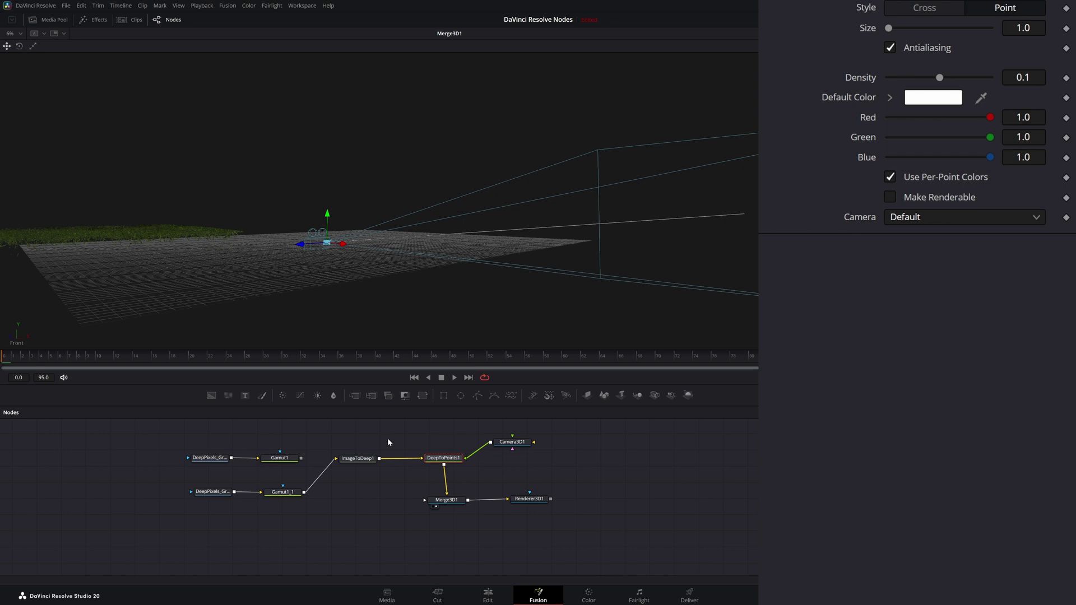
- Add a dTransform node and insert it between ImageToDeep1 and DeepToPoints1
left_click_drag(357, 459, 354, 475)
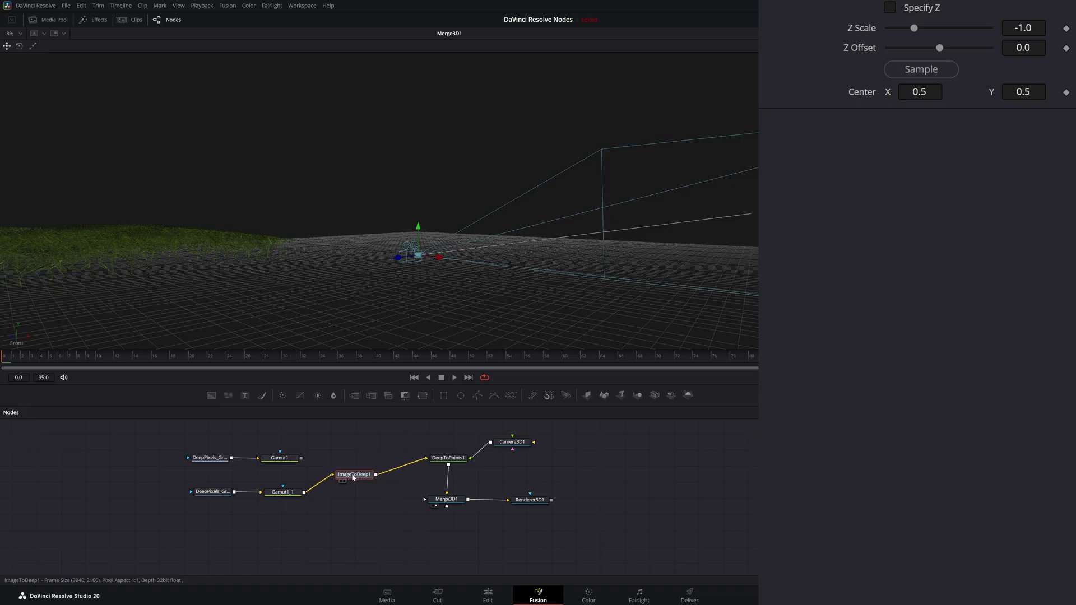
key("shift+space")
type("d")
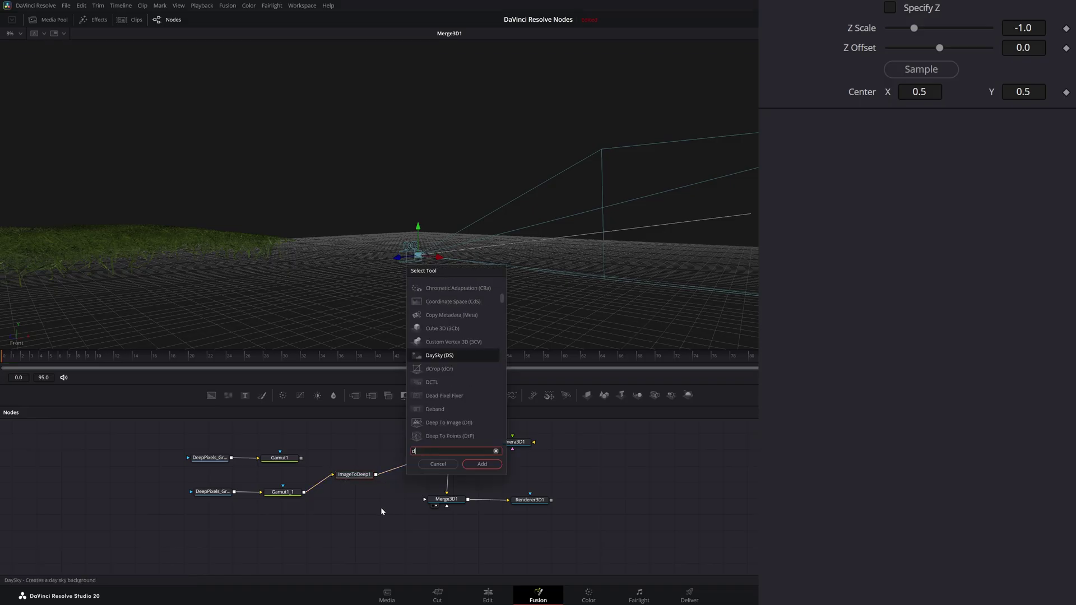
type("tra")
key("Return")
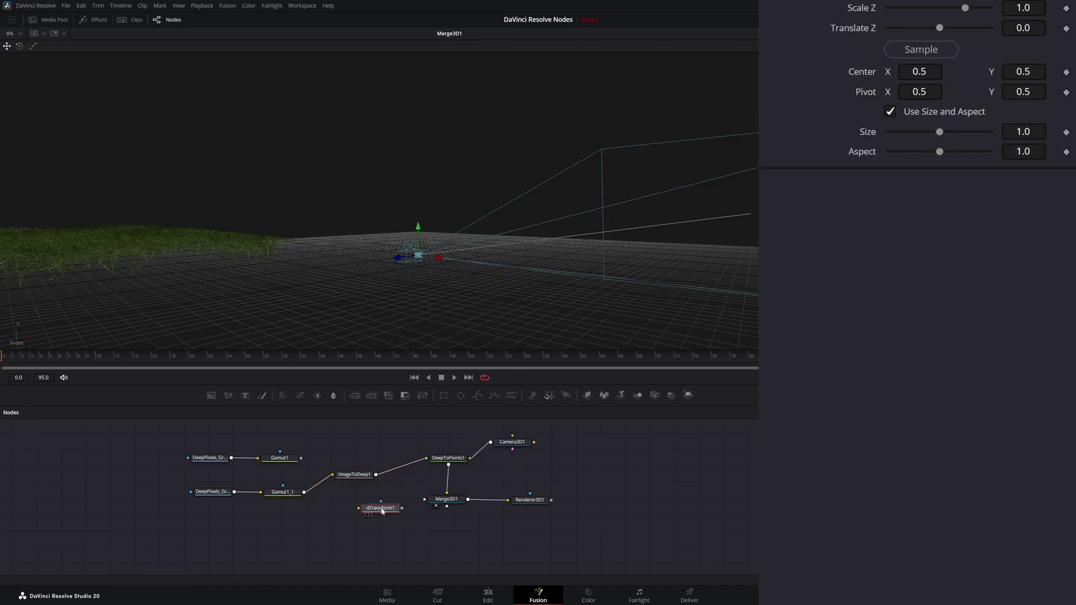
left_click_drag(382, 511, 405, 471)
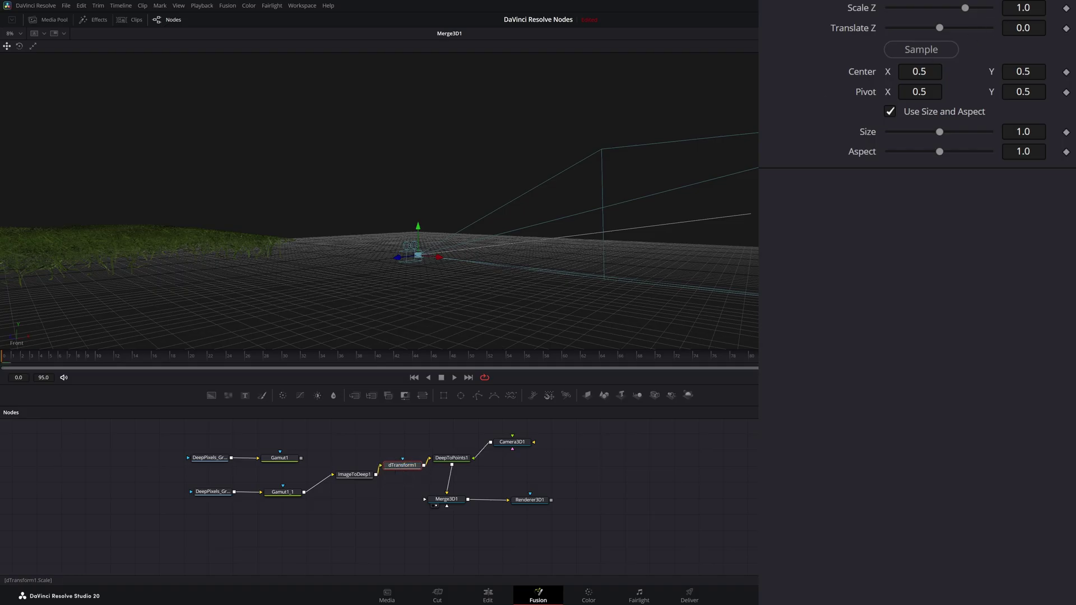
- Set the dTransform1 node's Scale Z to -1.0 to flip the grass in front of the camera
left_click(1024, 7)
type("-")
key("Tab")
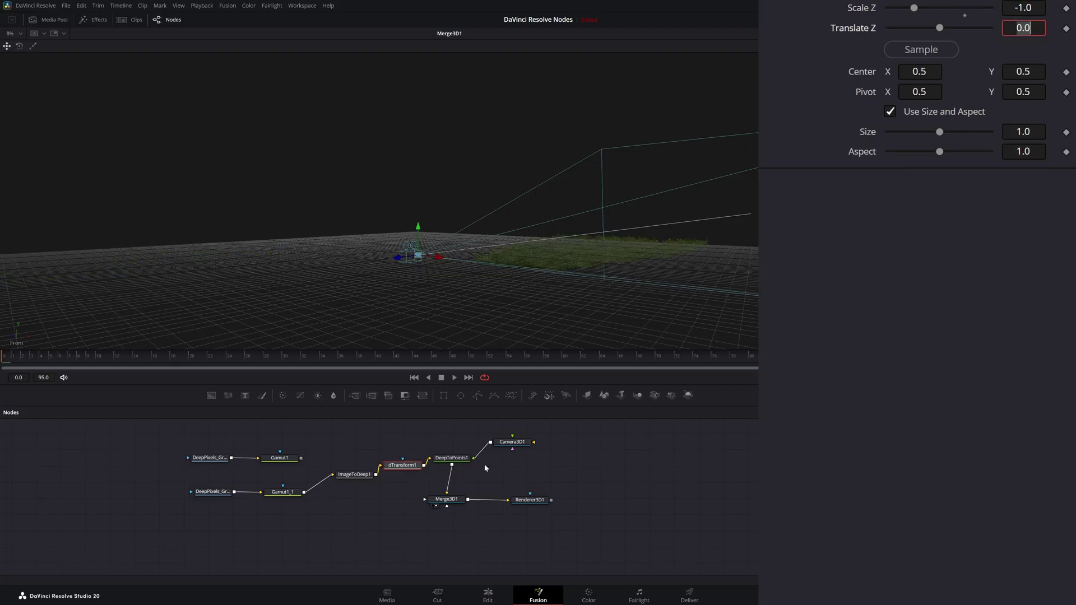
- Display Renderer3D1 and make the DeepToPoints1 points renderable, with Density 1.0 and a point Size of 3.17
left_click_drag(530, 500, 473, 295)
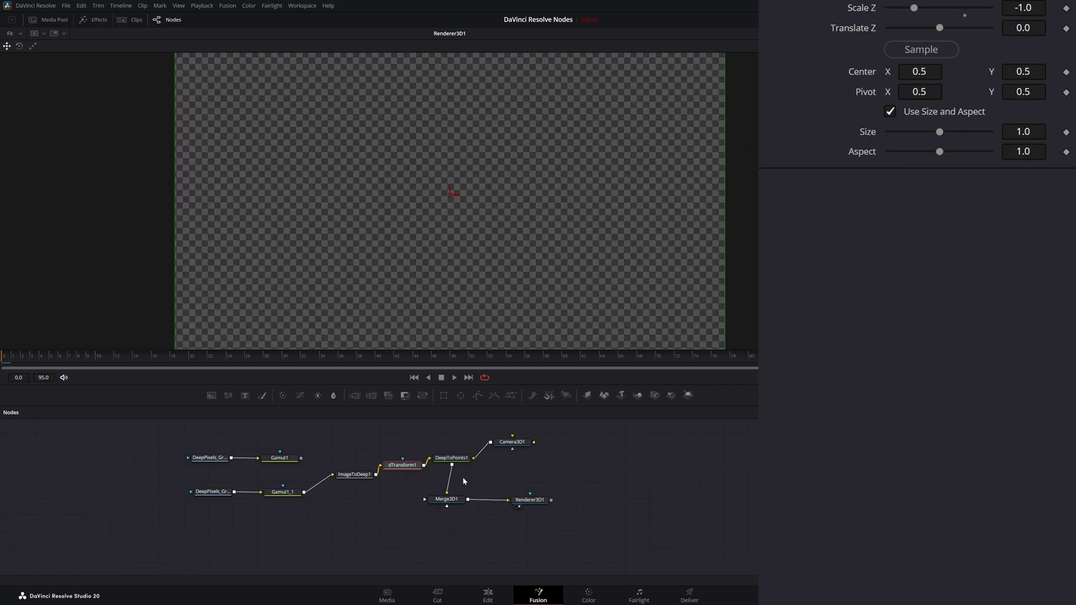
left_click(451, 457)
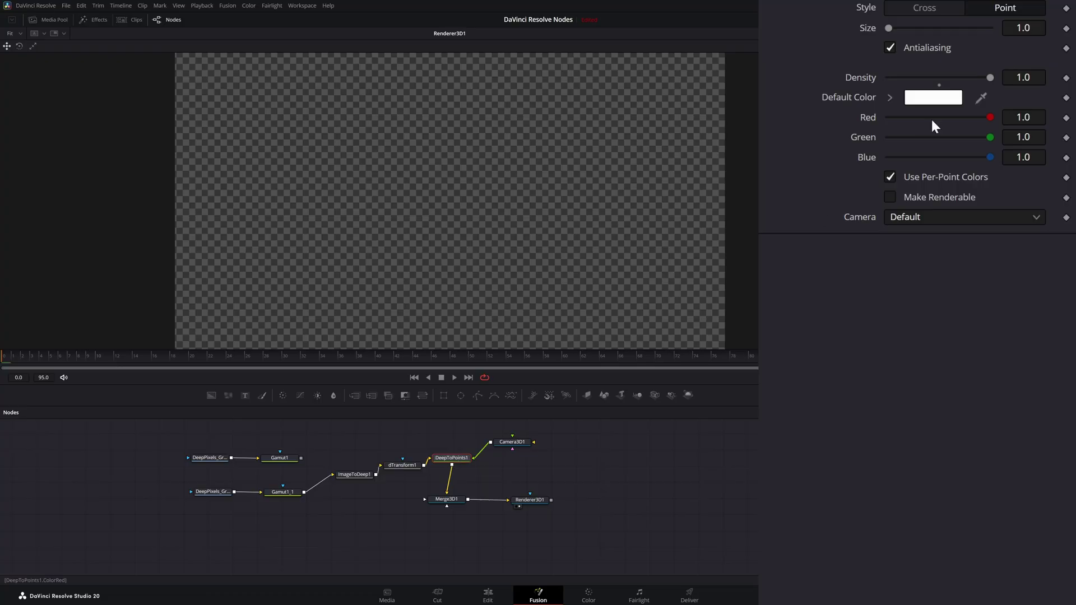
left_click(896, 195)
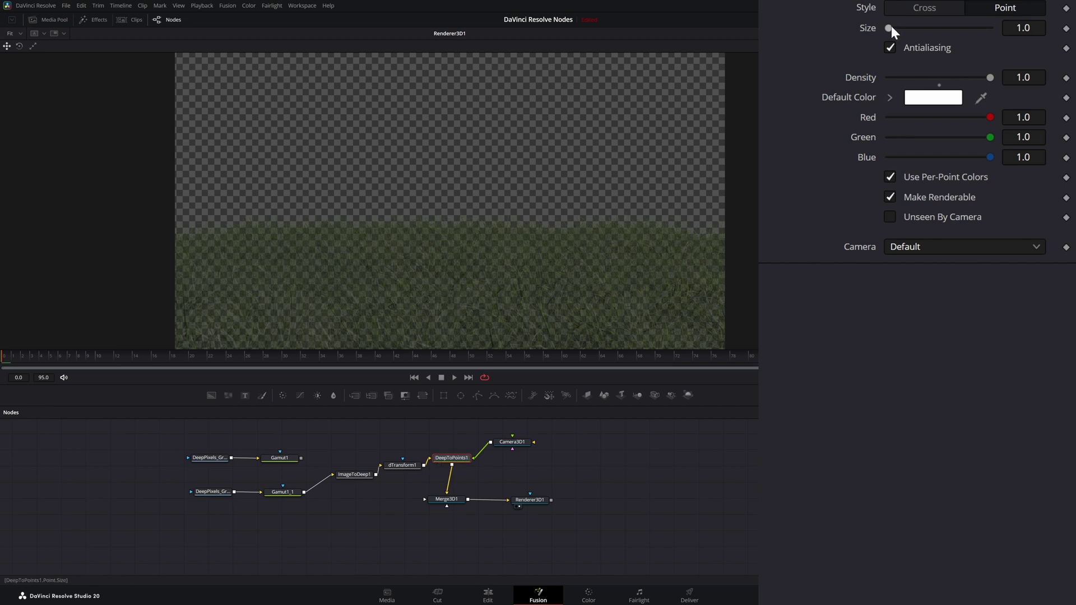
left_click_drag(889, 27, 908, 27)
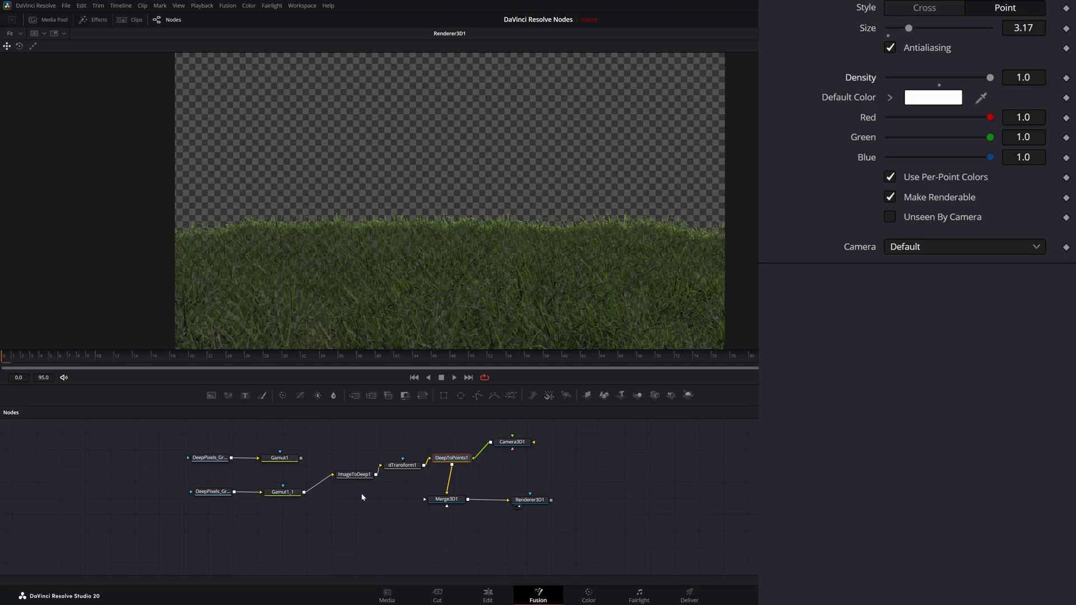
left_click_drag(333, 447, 363, 509)
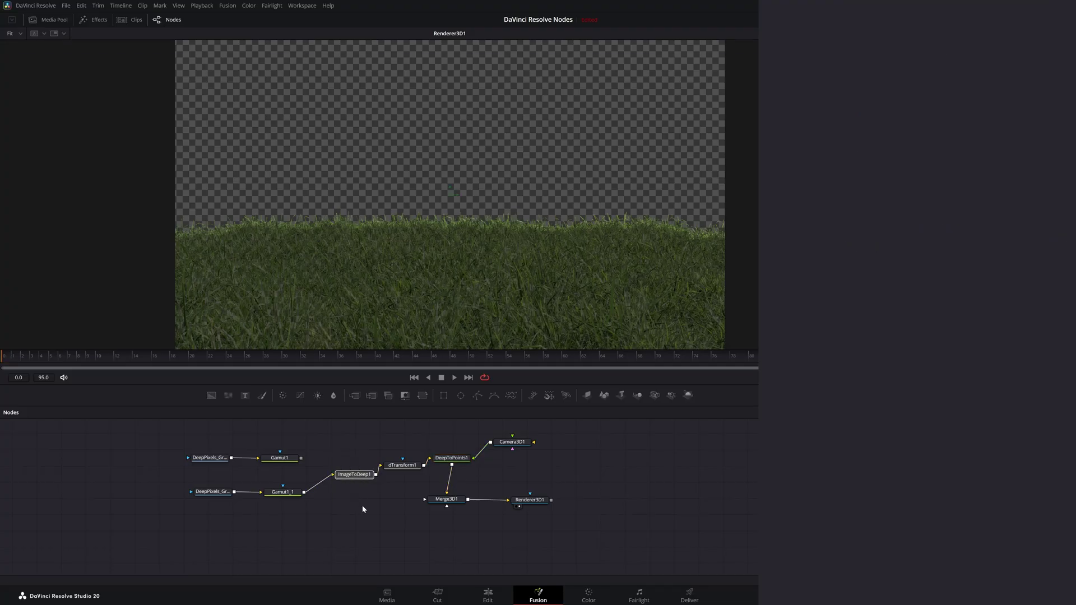